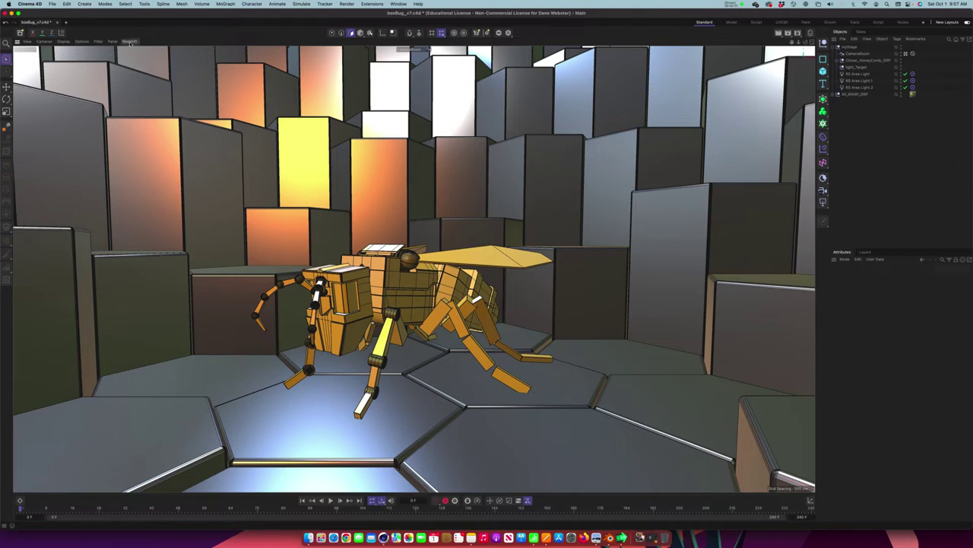
# Step: Preview the scene with the Redshift renderer in the perspective viewport and switch the viewport back to its normal display
pyautogui.click(131, 43)
pyautogui.click(145, 60)
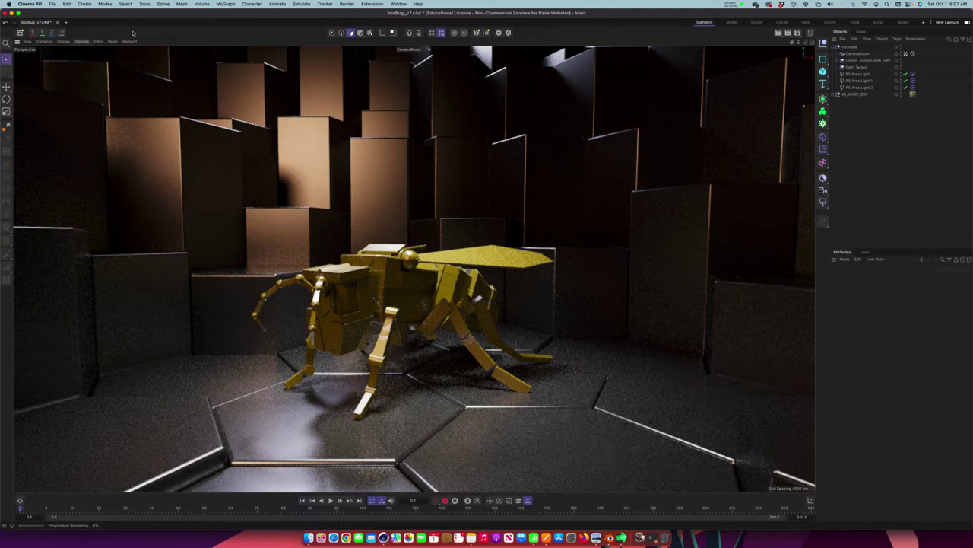
pyautogui.click(129, 42)
pyautogui.click(135, 54)
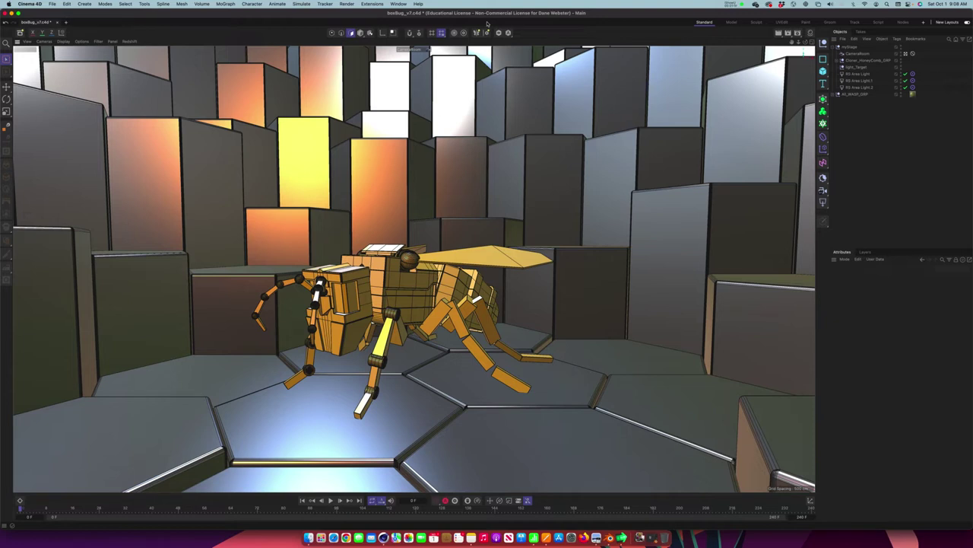
# Step: Open the Redshift RenderView and enlarge its floating window
pyautogui.click(398, 4)
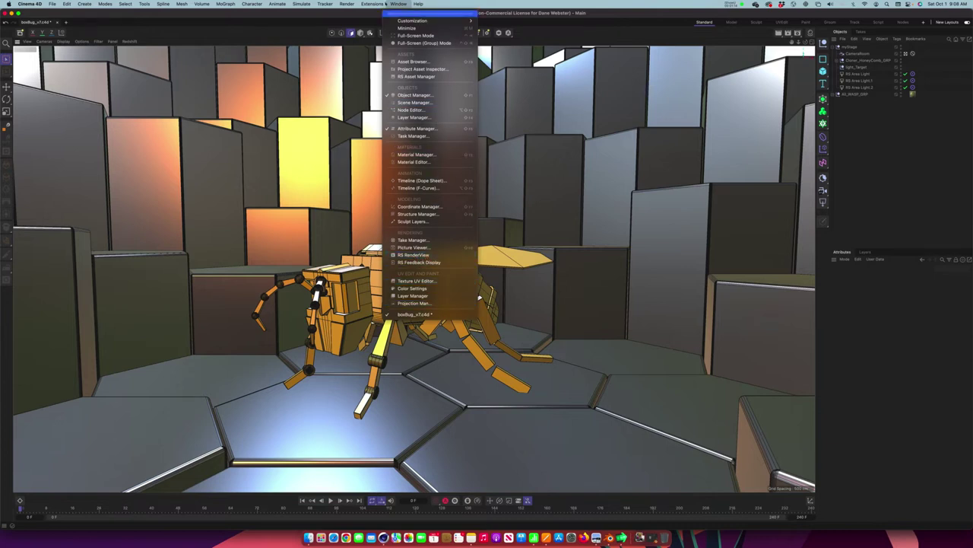
pyautogui.moveTo(347, 4)
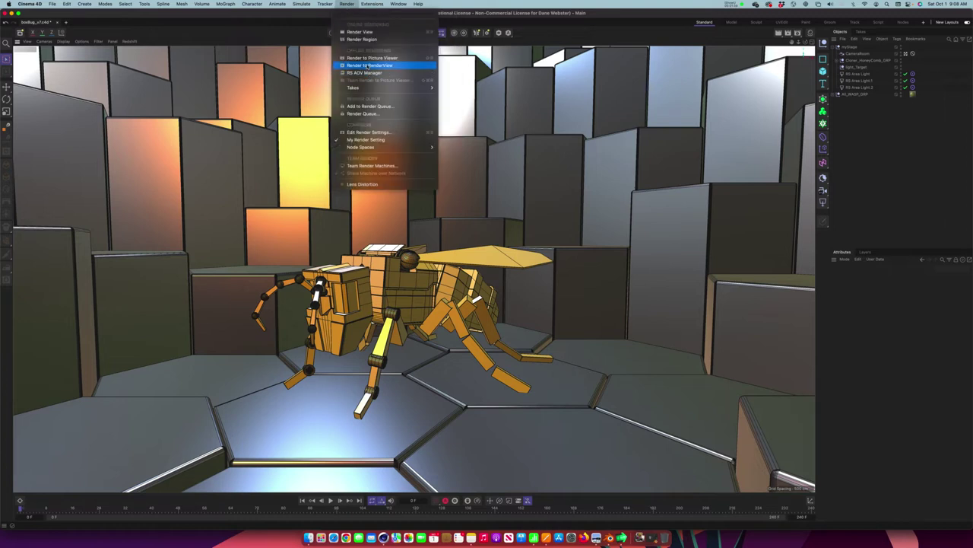
pyautogui.moveTo(399, 4)
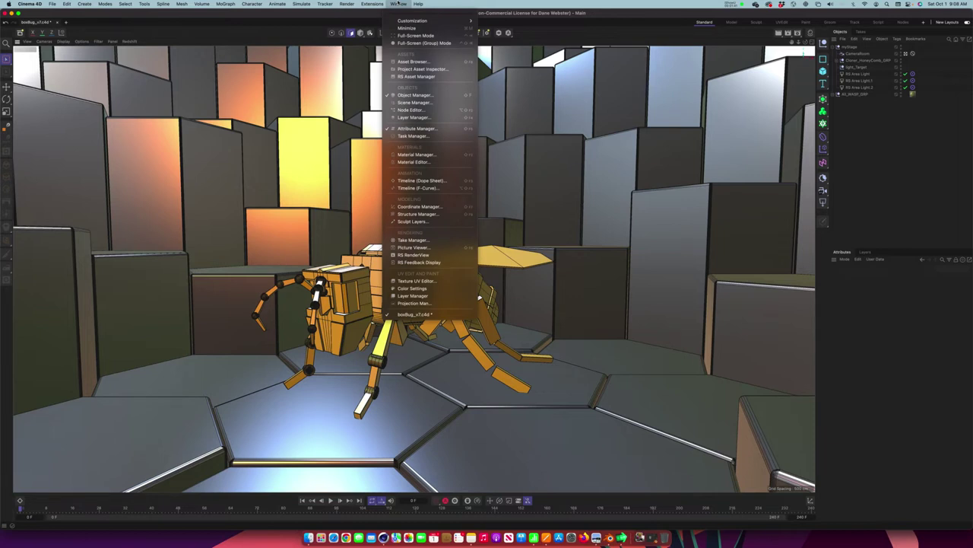
pyautogui.click(424, 255)
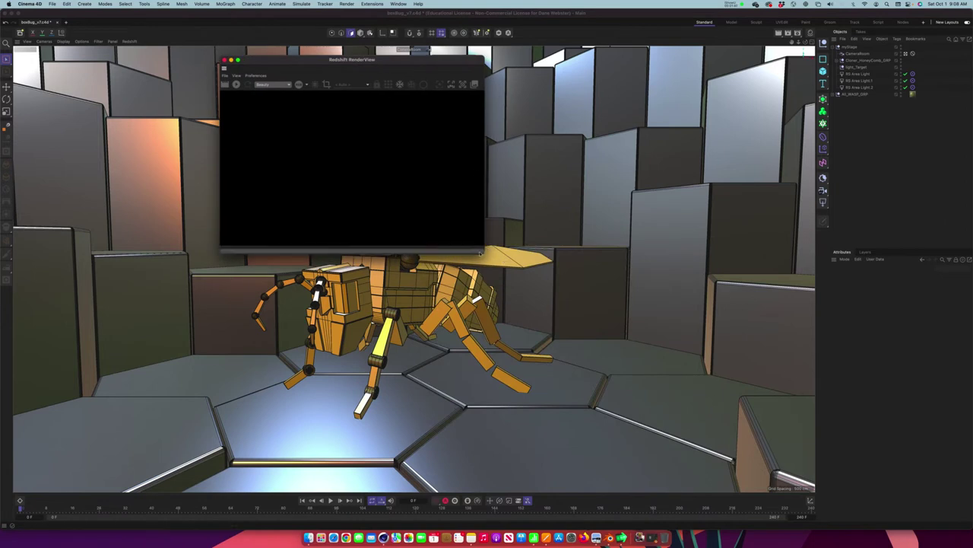
pyautogui.moveTo(483, 251); pyautogui.dragTo(734, 460)
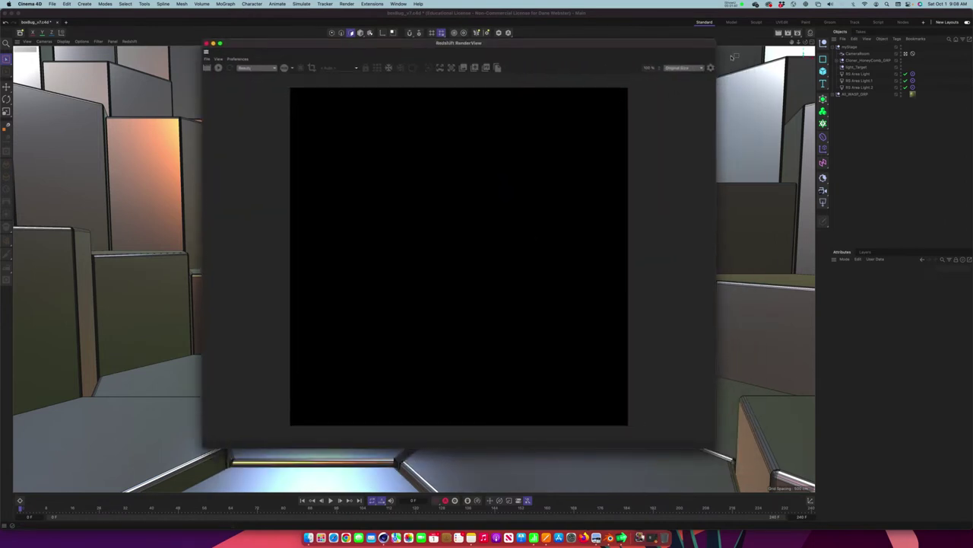
# Step: Dock the Redshift RenderView beside the perspective viewport
pyautogui.moveTo(281, 45); pyautogui.dragTo(491, 91)
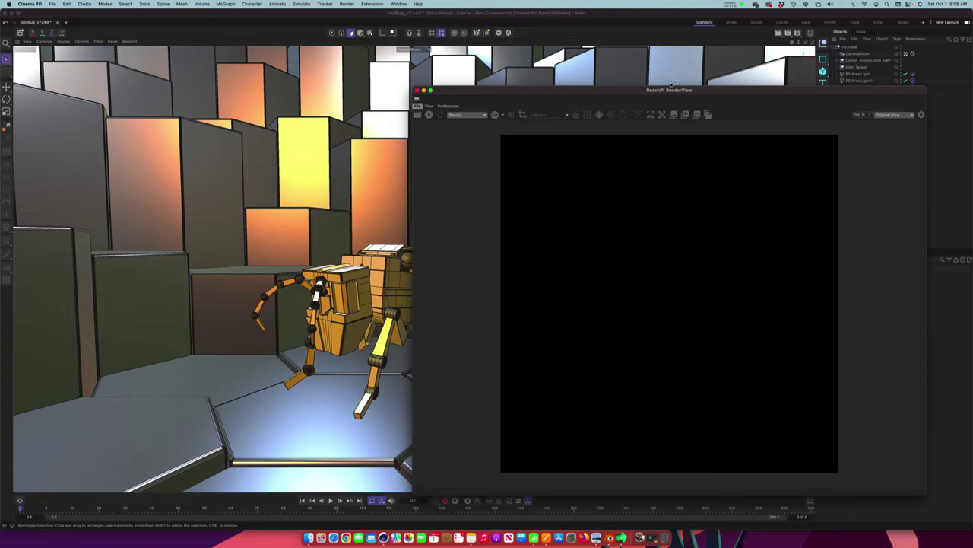
pyautogui.moveTo(671, 86); pyautogui.dragTo(472, 68)
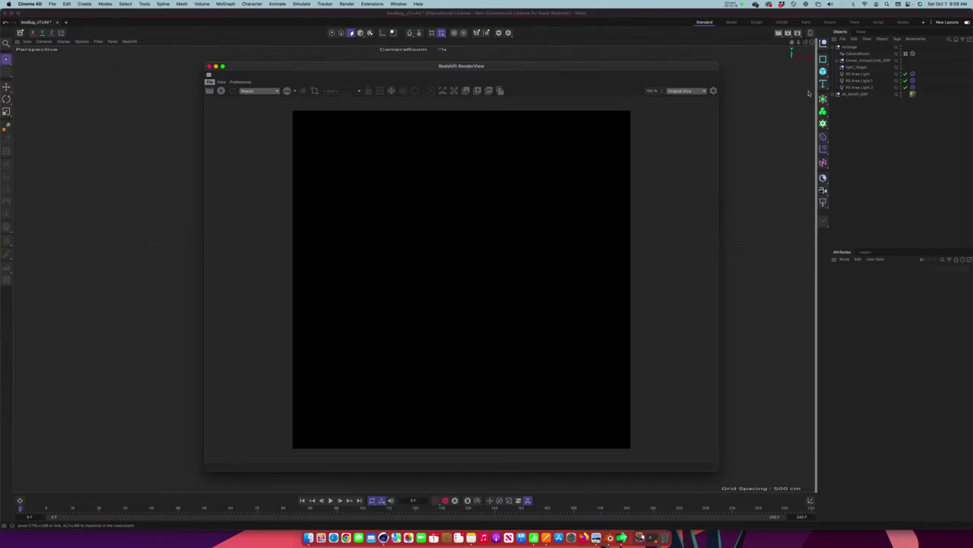
pyautogui.moveTo(809, 93); pyautogui.dragTo(807, 92)
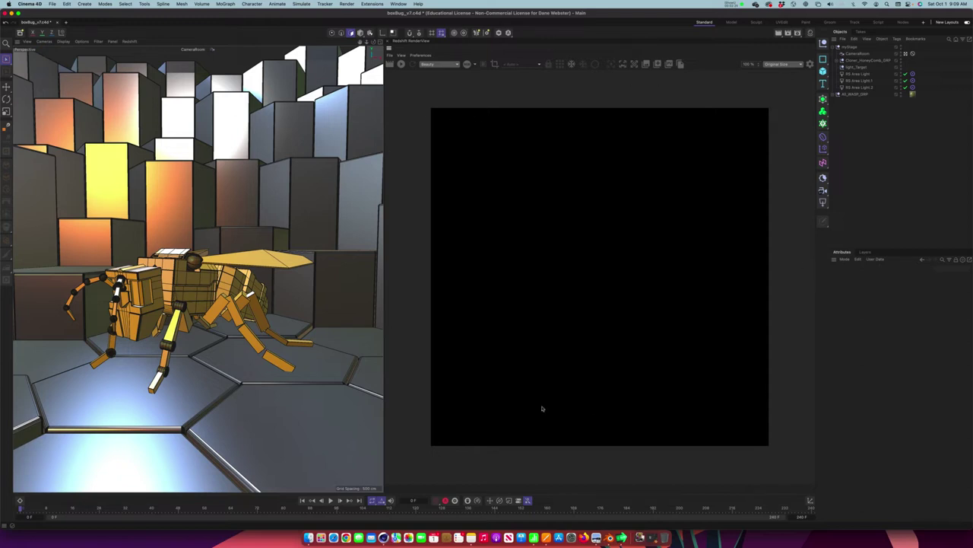
# Step: Set the render output size to 1270 × 720 pixels and close the render settings
pyautogui.click(798, 34)
pyautogui.moveTo(806, 33); pyautogui.dragTo(541, 90)
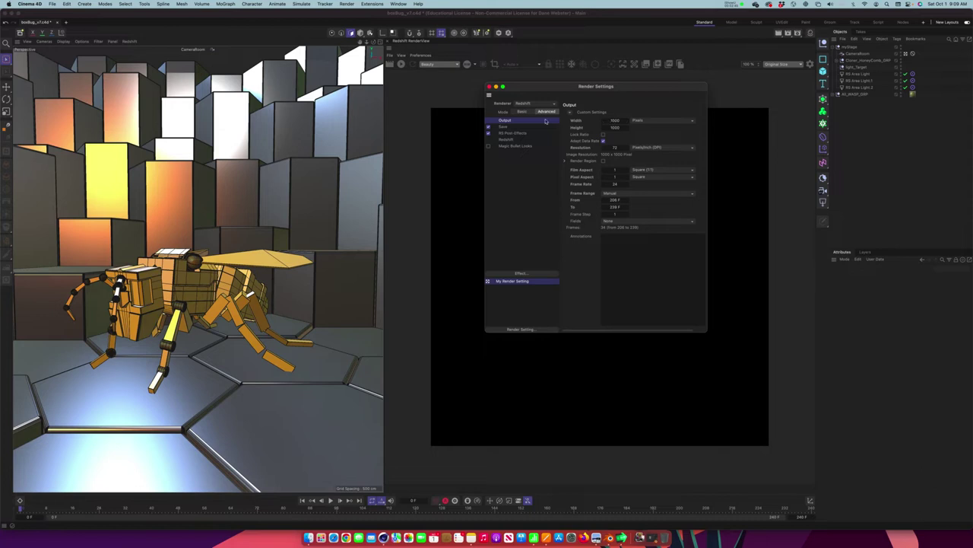
pyautogui.click(618, 121)
pyautogui.write('192')
pyautogui.press('Return')
pyautogui.press('Tab')
pyautogui.write('720')
pyautogui.press('Return')
pyautogui.moveTo(564, 83); pyautogui.dragTo(623, 82)
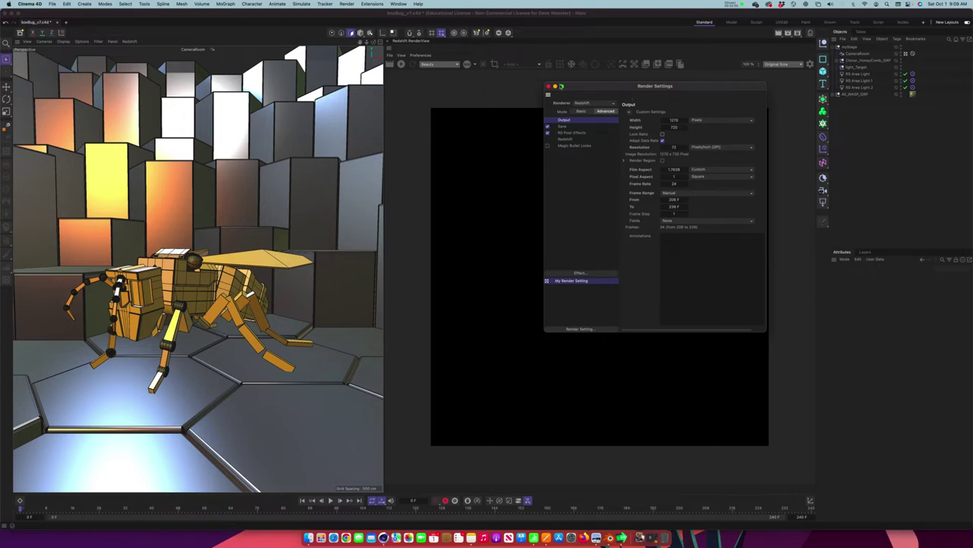
pyautogui.click(548, 86)
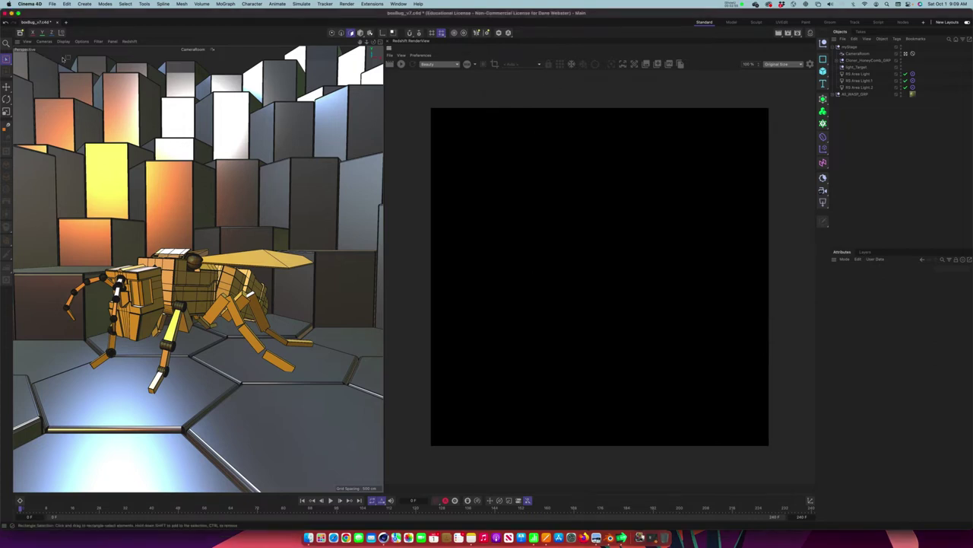
# Step: Choose CameraRoom as the viewport camera and set the render output size to 1000 × 1000 pixels
pyautogui.click(192, 49)
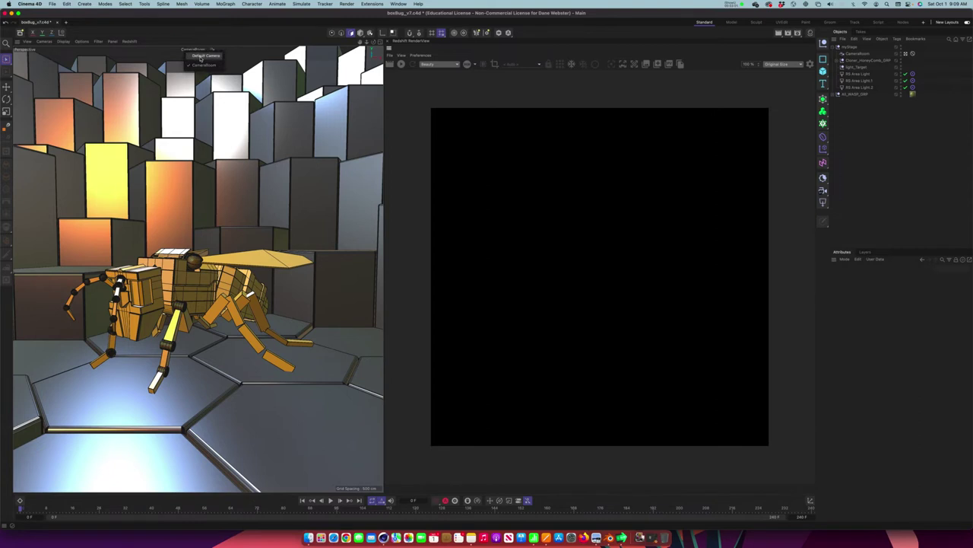
pyautogui.click(204, 66)
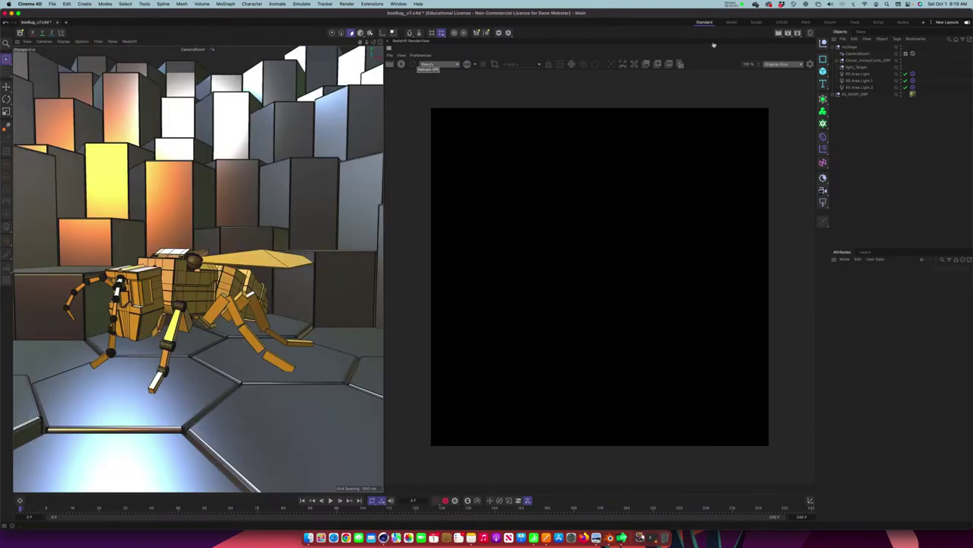
pyautogui.click(811, 35)
pyautogui.moveTo(856, 32); pyautogui.dragTo(629, 83)
pyautogui.click(658, 112)
pyautogui.write('1000')
pyautogui.press('Tab')
pyautogui.write('1')
pyautogui.press('Return')
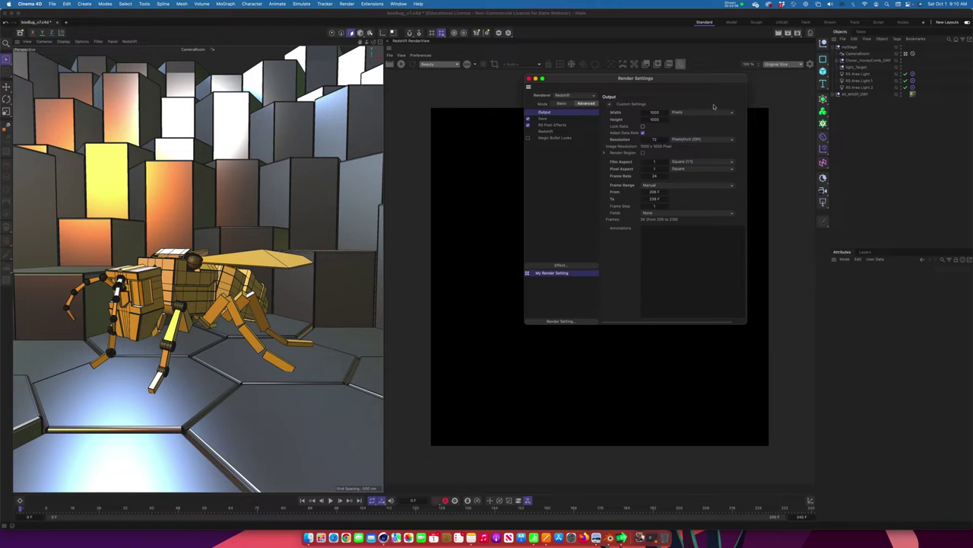
# Step: Set the render output's frame range to Current Frame
pyautogui.click(674, 186)
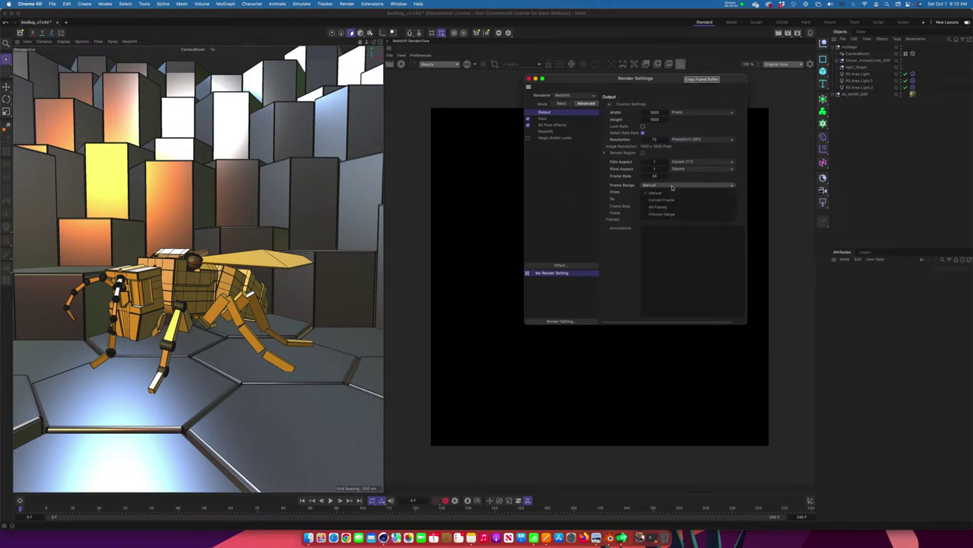
pyautogui.click(663, 200)
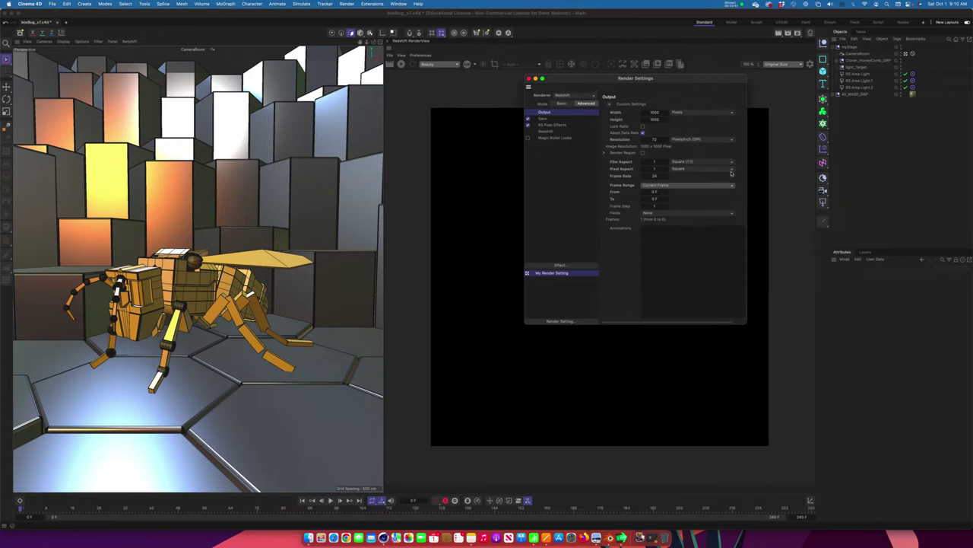
pyautogui.click(694, 186)
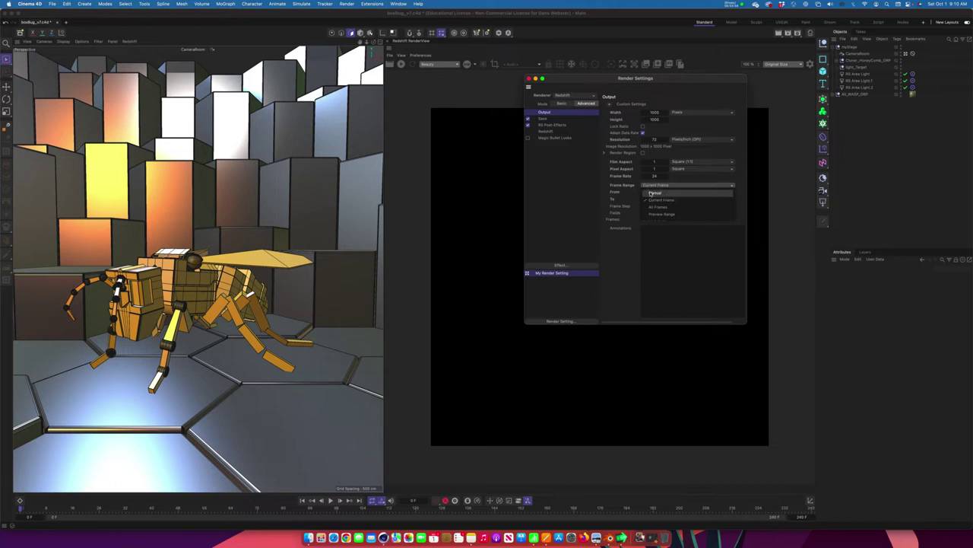
pyautogui.click(655, 193)
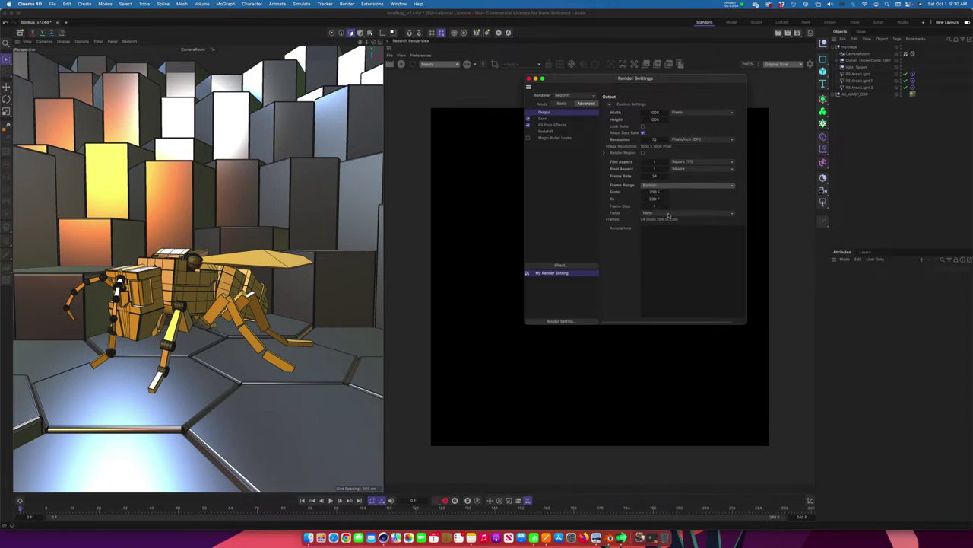
pyautogui.click(683, 188)
pyautogui.click(678, 204)
# Step: Examine the basic Redshift render settings, including the denoising engine options, and close the render settings
pyautogui.click(545, 131)
pyautogui.click(561, 103)
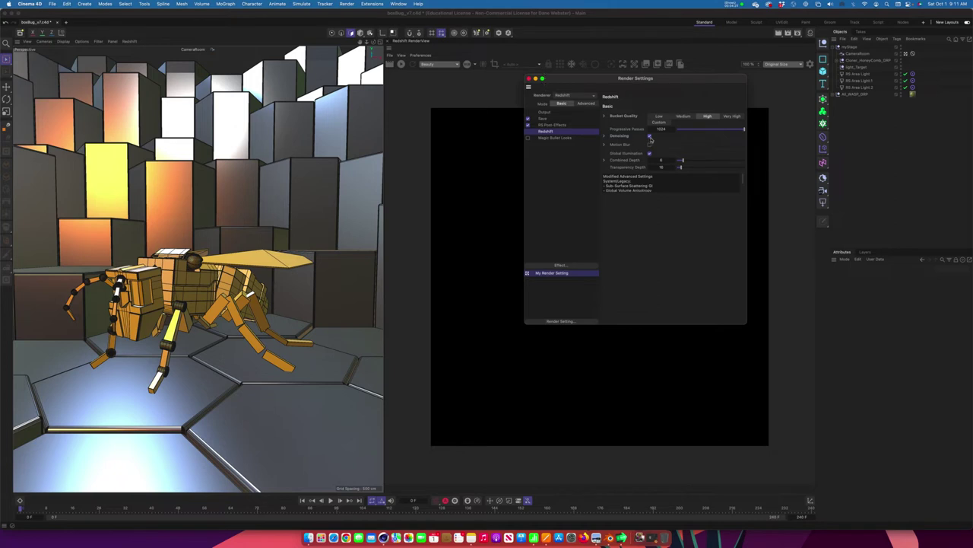
pyautogui.click(605, 136)
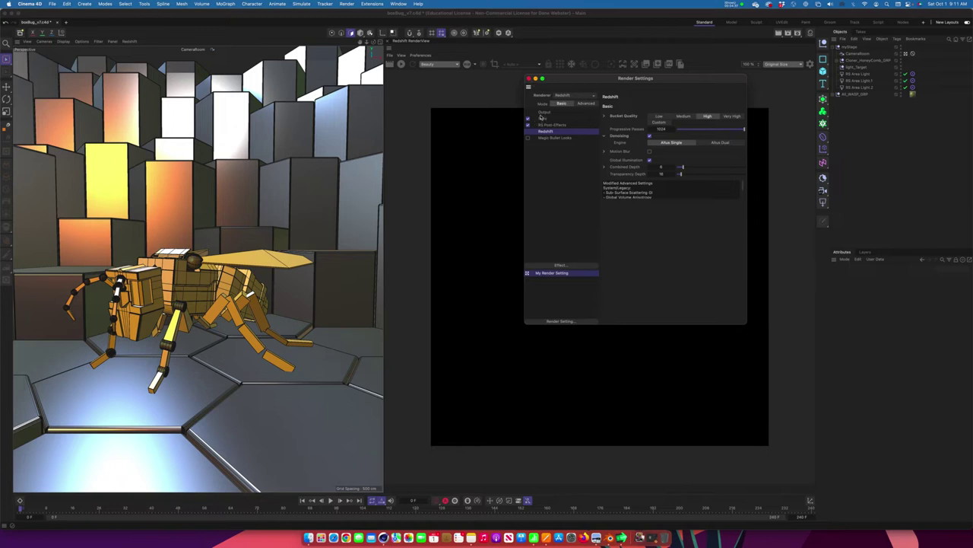
pyautogui.click(543, 112)
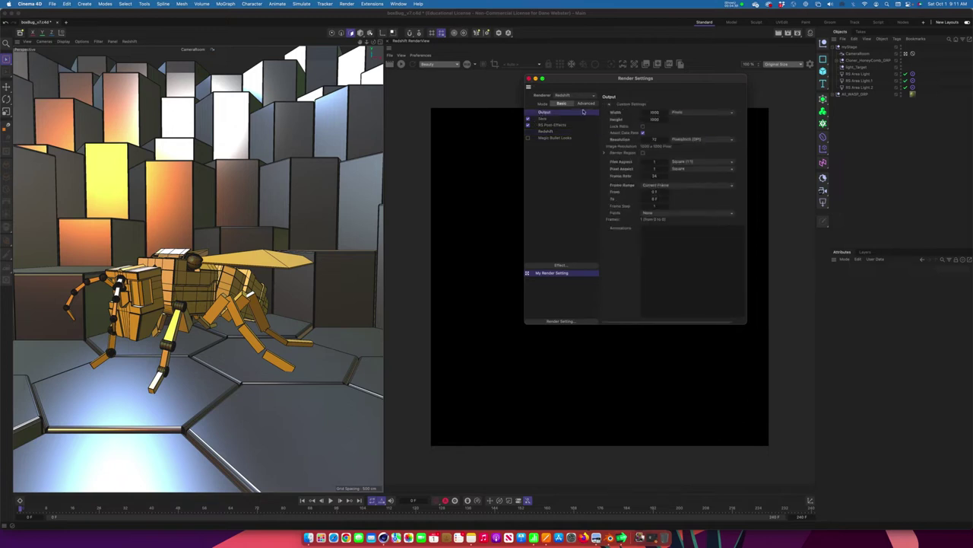
pyautogui.click(529, 79)
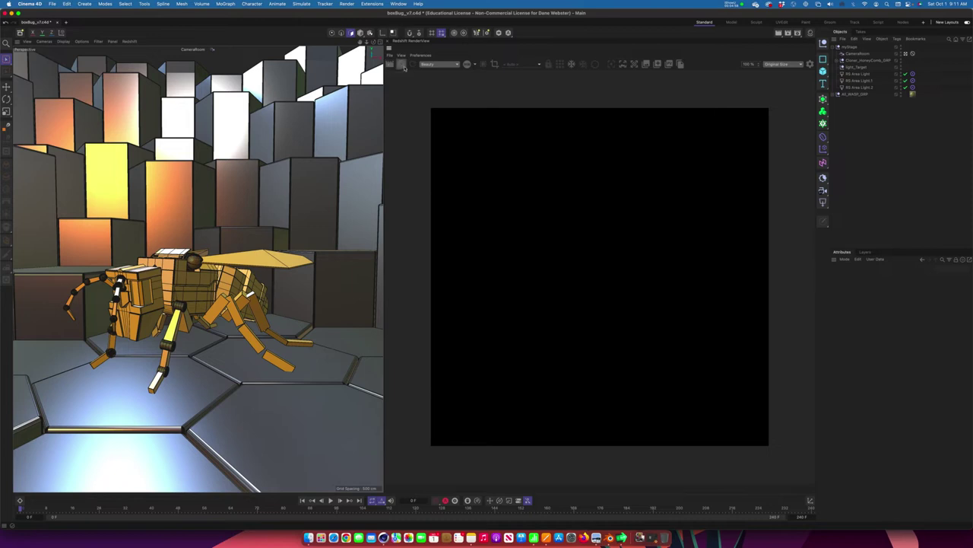
# Step: Start the interactive progressive render (IPR) in the Redshift RenderView
pyautogui.click(129, 41)
pyautogui.click(131, 53)
pyautogui.click(403, 66)
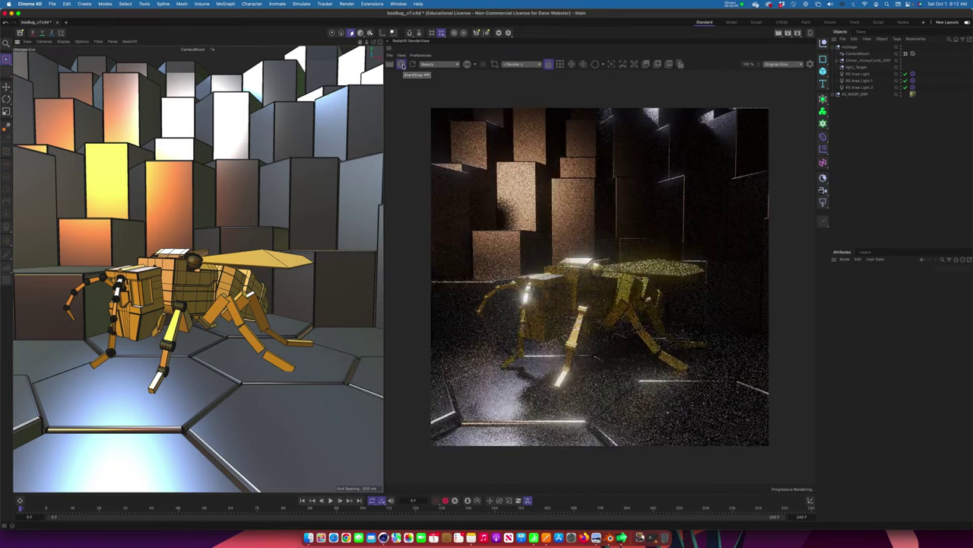
# Step: Disable the global Bloom effect in the RenderView display settings and widen the perspective viewport beside it
pyautogui.click(810, 65)
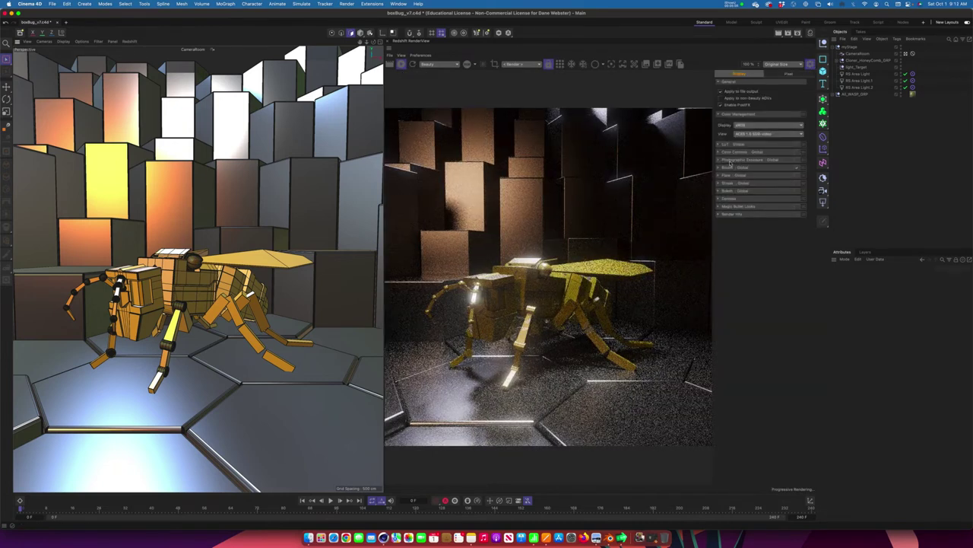
pyautogui.click(798, 168)
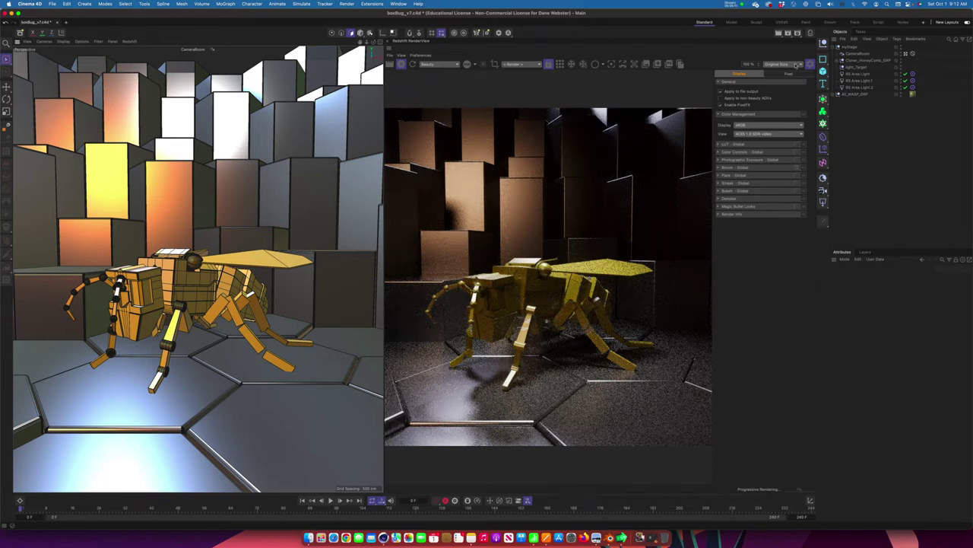
pyautogui.click(812, 65)
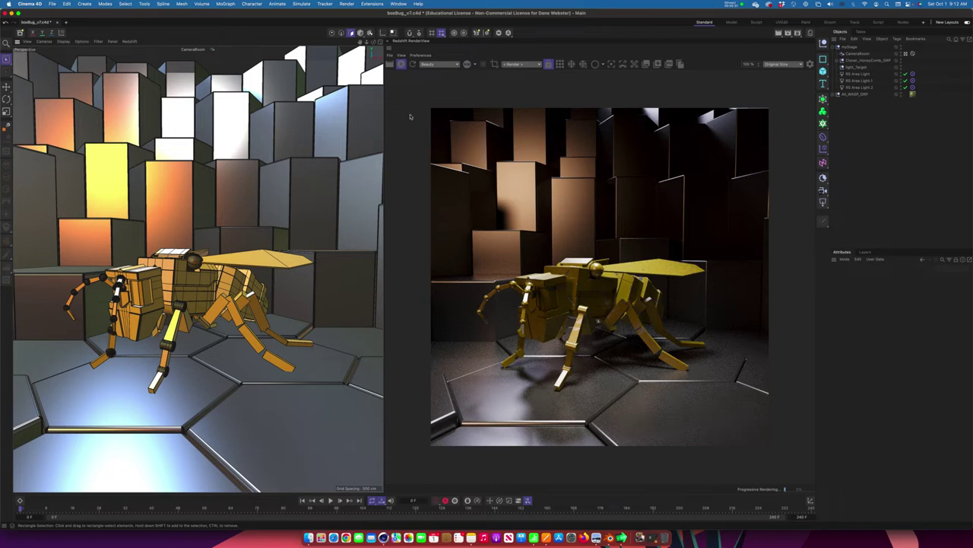
pyautogui.moveTo(385, 184); pyautogui.dragTo(470, 193)
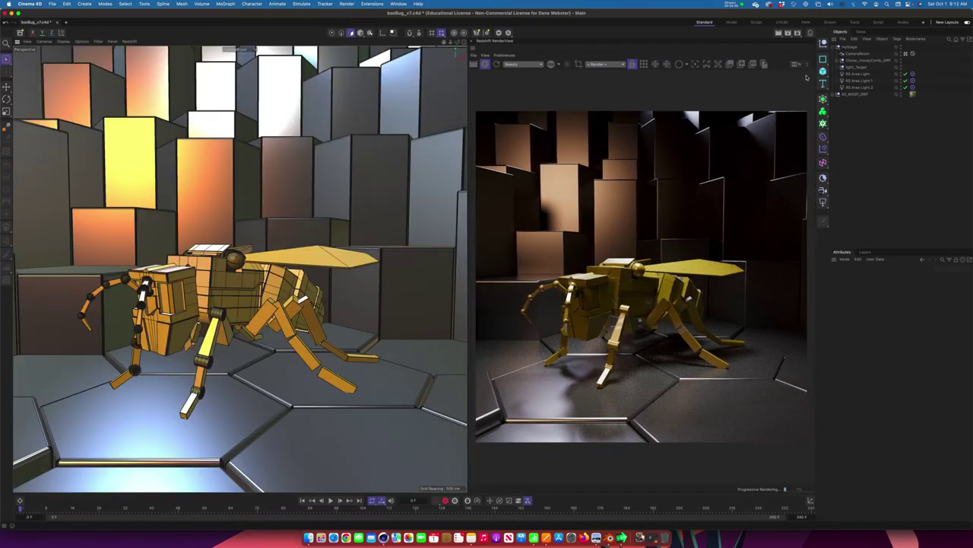
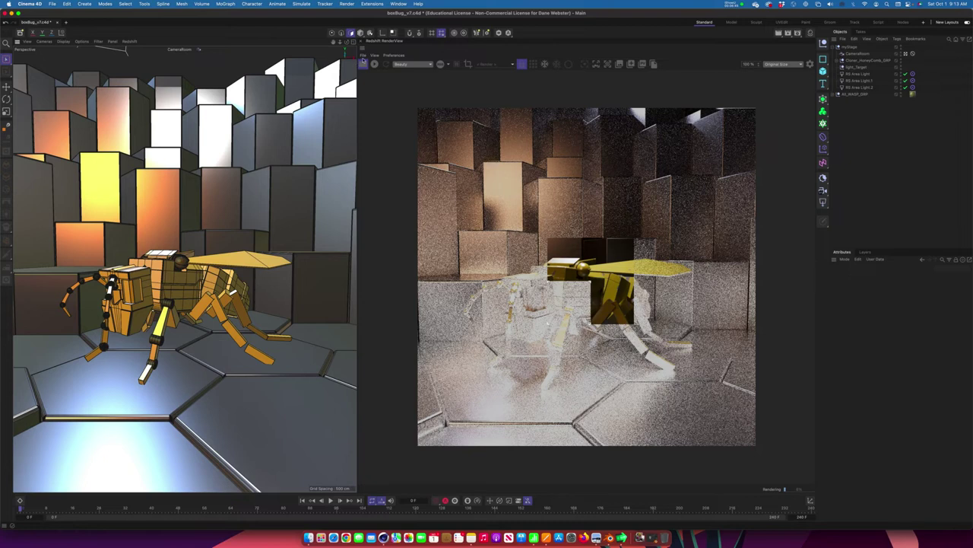
# Step: Stop the bucket render and enable a render region framing the wasp's head, antennae and front legs
pyautogui.click(364, 56)
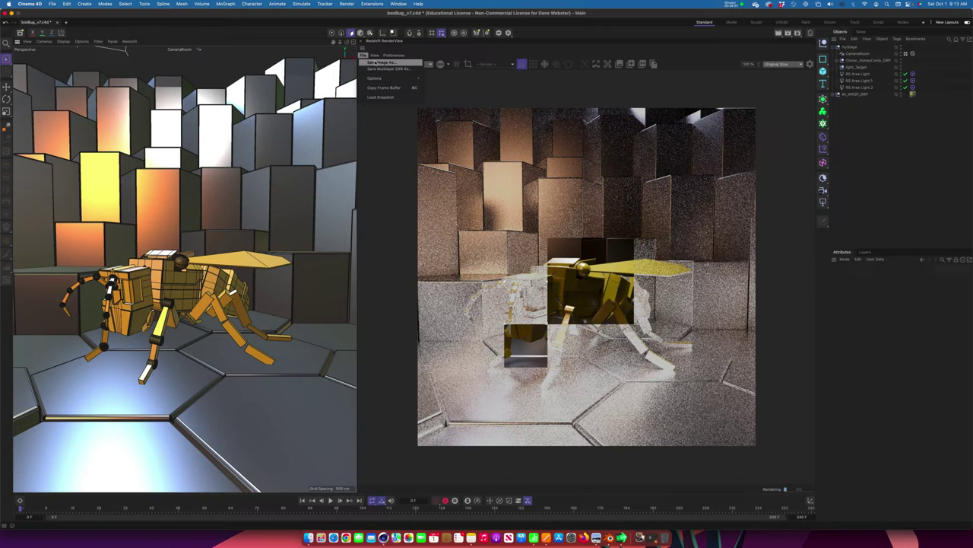
pyautogui.click(363, 66)
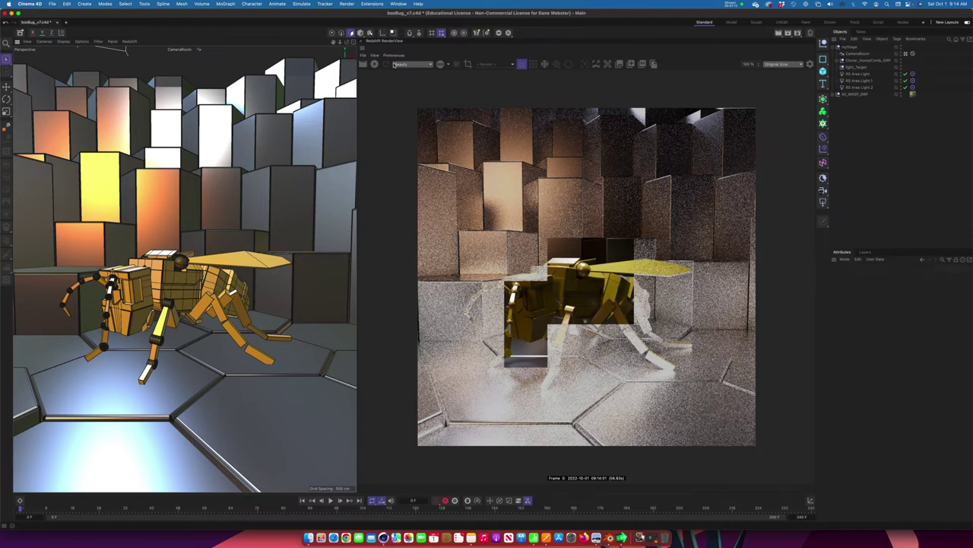
pyautogui.click(469, 65)
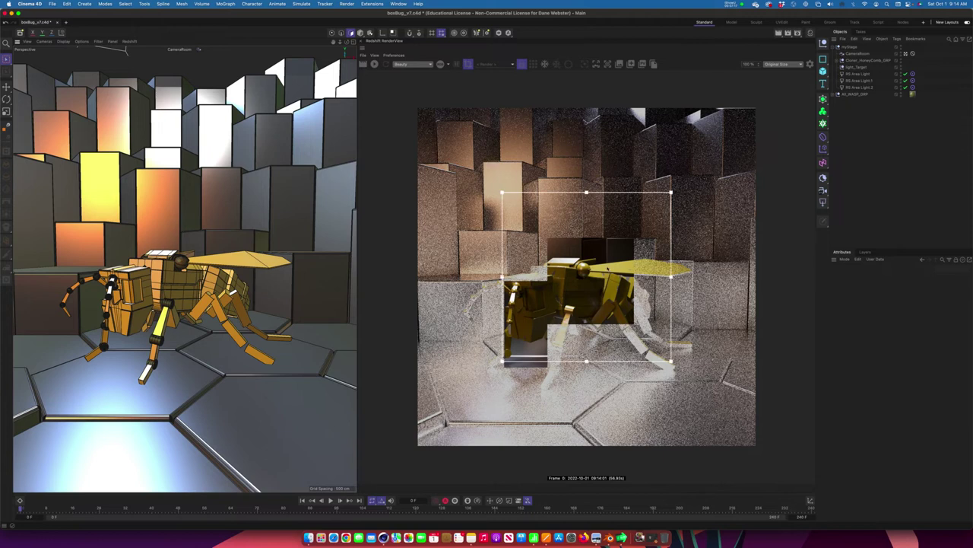
pyautogui.moveTo(671, 191); pyautogui.dragTo(573, 275)
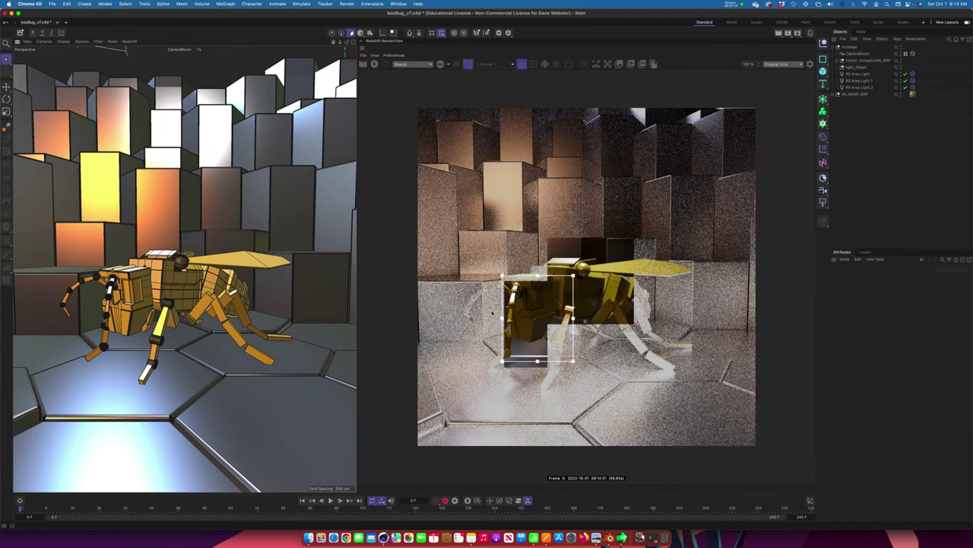
pyautogui.moveTo(503, 318); pyautogui.dragTo(456, 317)
pyautogui.moveTo(515, 275); pyautogui.dragTo(514, 257)
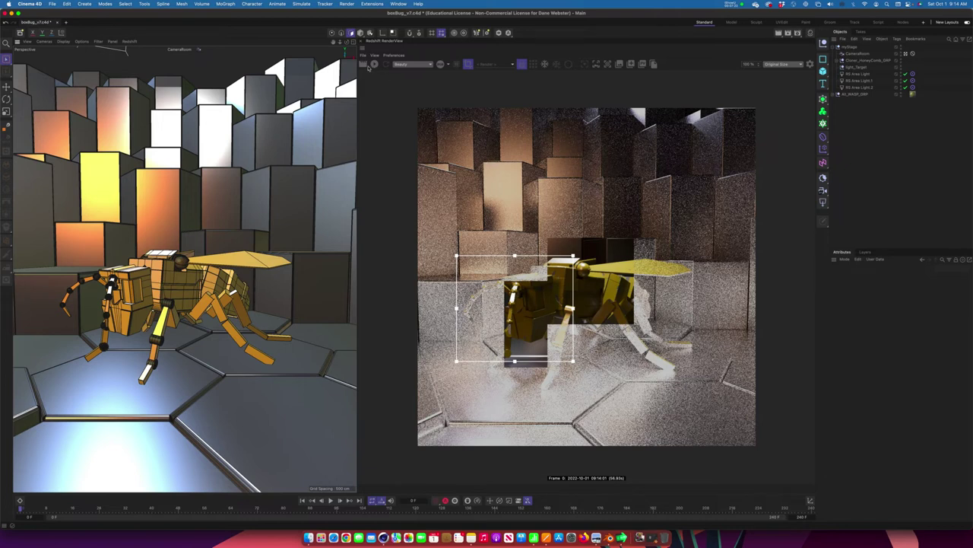
# Step: Run the interactive render on the region around the wasp's head, stop it and turn the render region off
pyautogui.click(373, 65)
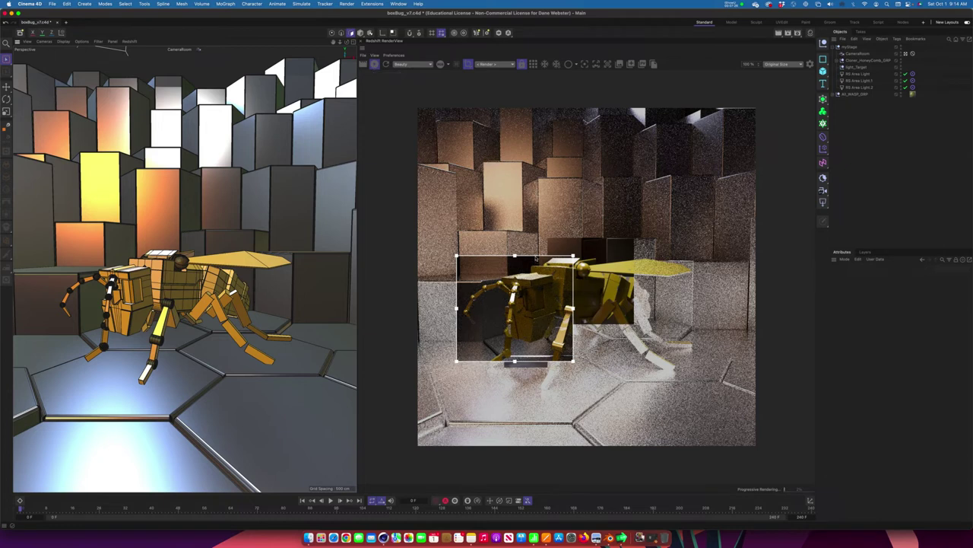
pyautogui.click(374, 66)
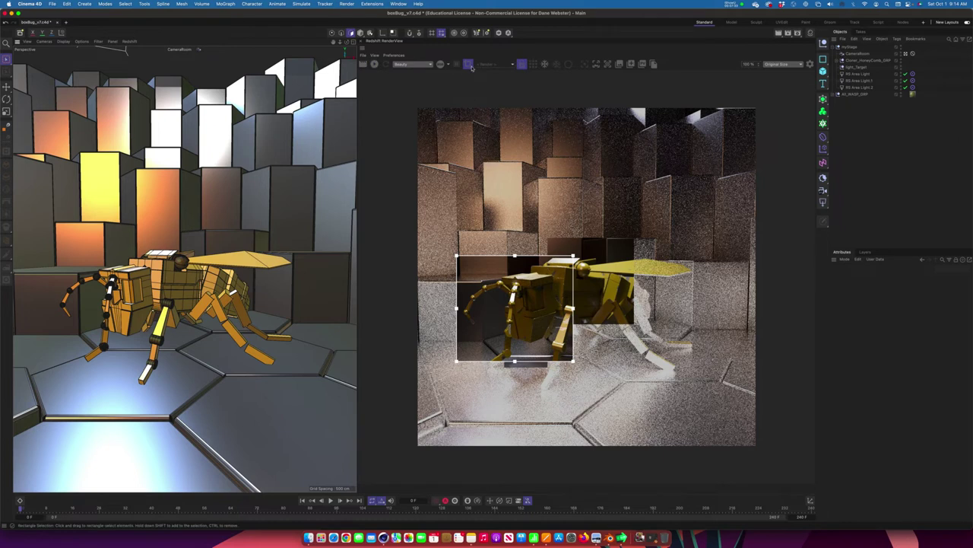
pyautogui.click(469, 65)
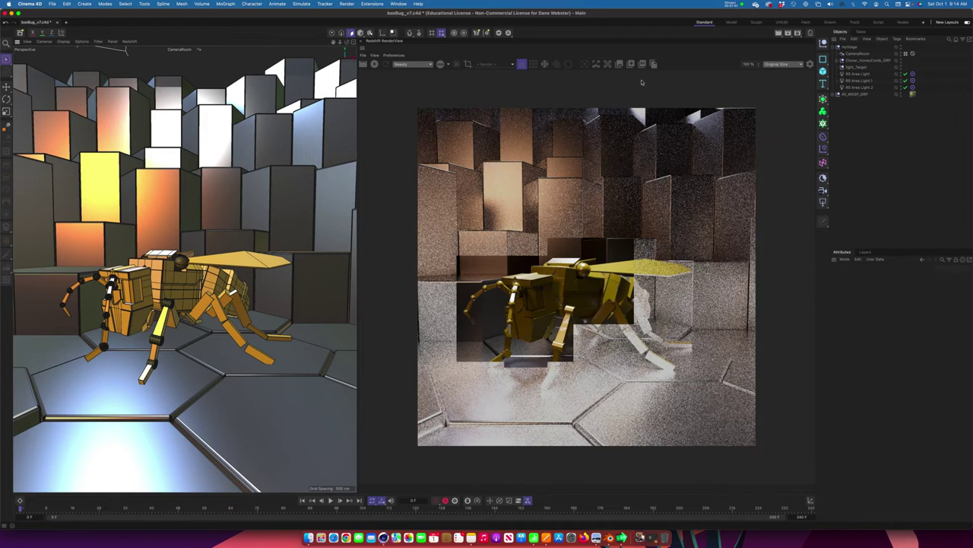
# Step: Show the RenderView snapshots and delete the stored snapshot of the wasp render
pyautogui.click(620, 63)
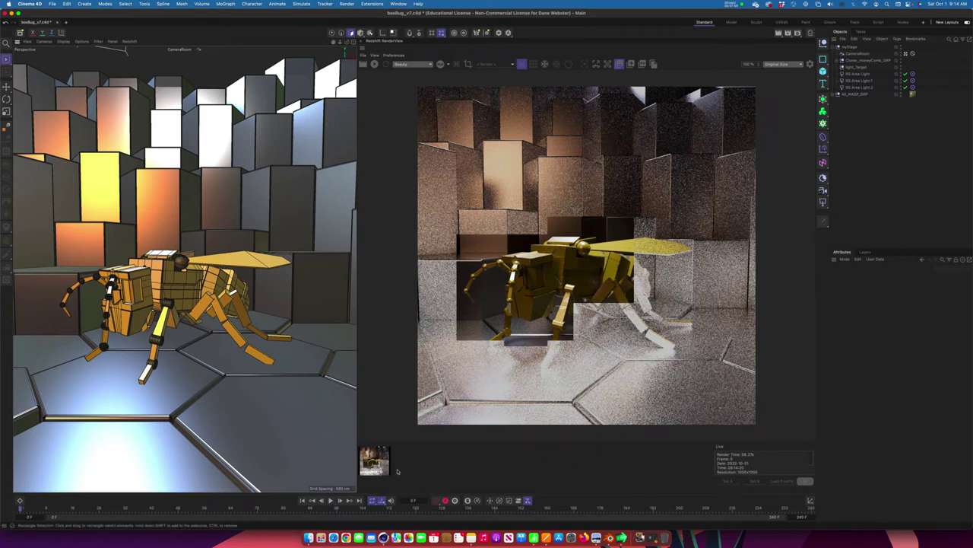
pyautogui.click(387, 464)
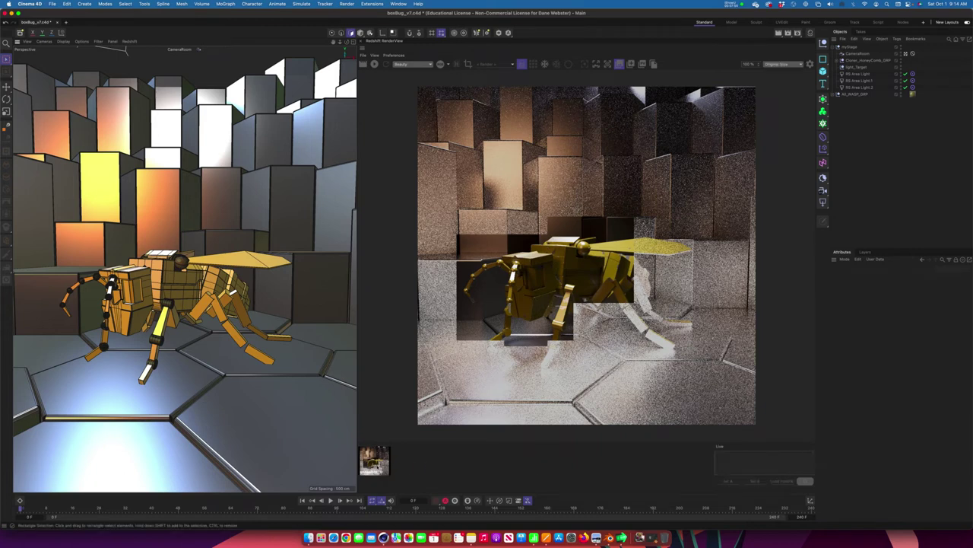
pyautogui.rightClick(385, 464)
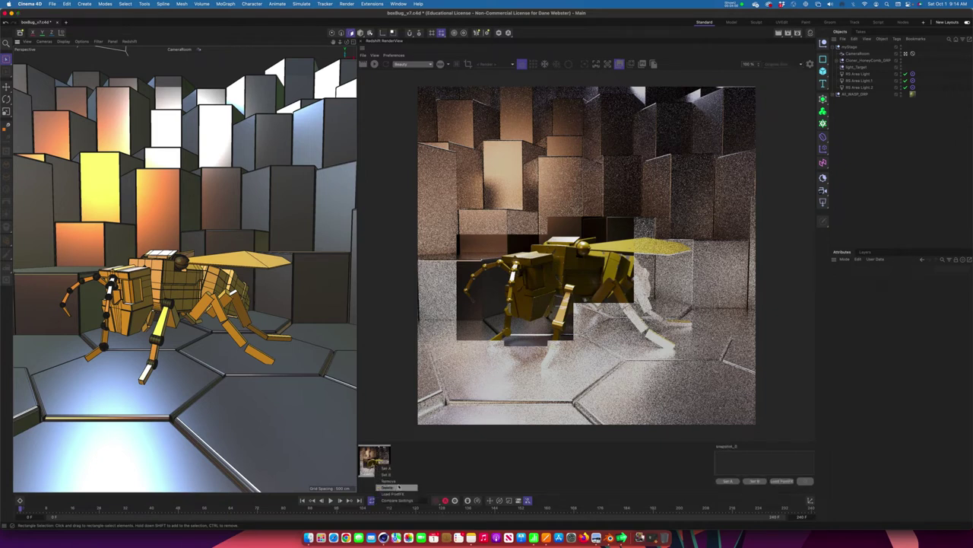
pyautogui.click(397, 489)
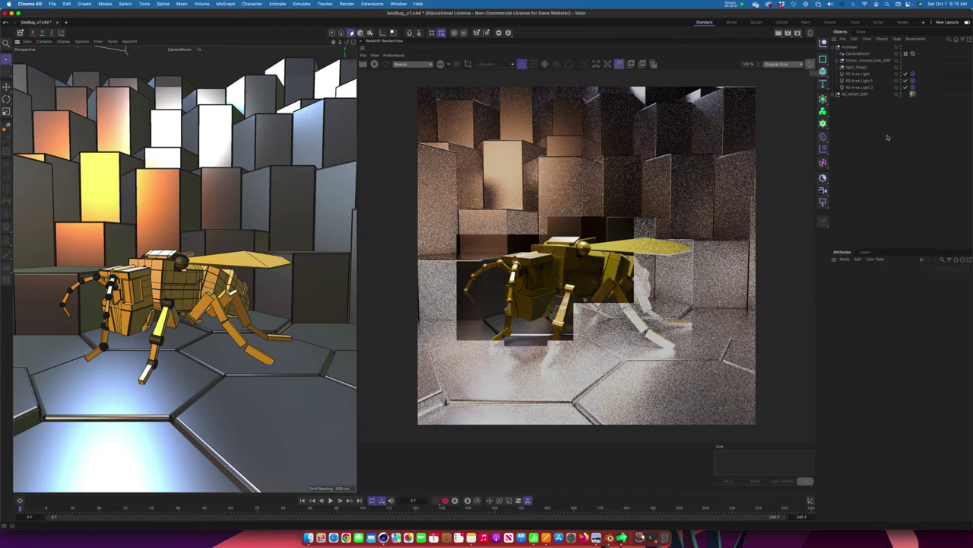
# Step: Set the CameraRoom camera's focus distance to 2000 cm
pyautogui.click(858, 54)
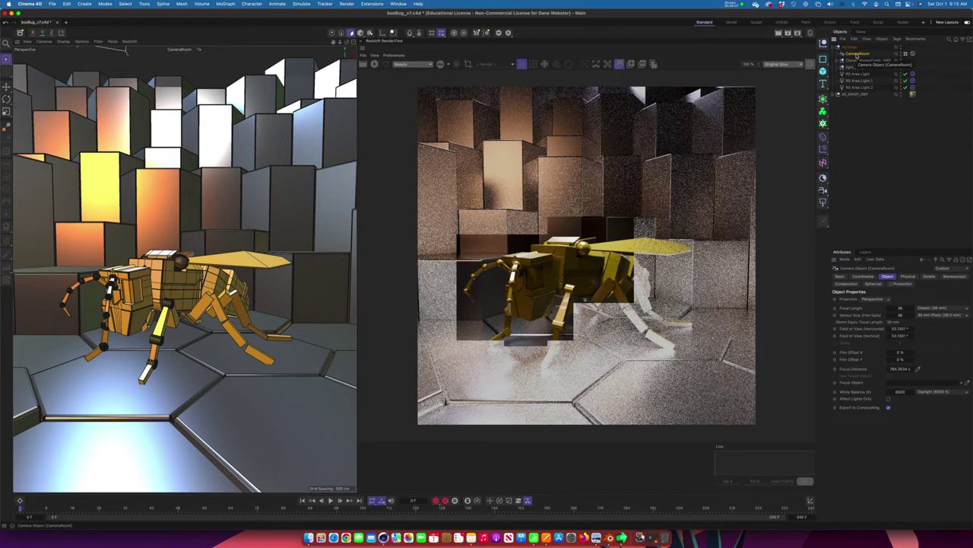
pyautogui.doubleClick(902, 369)
pyautogui.press('BackSpace')
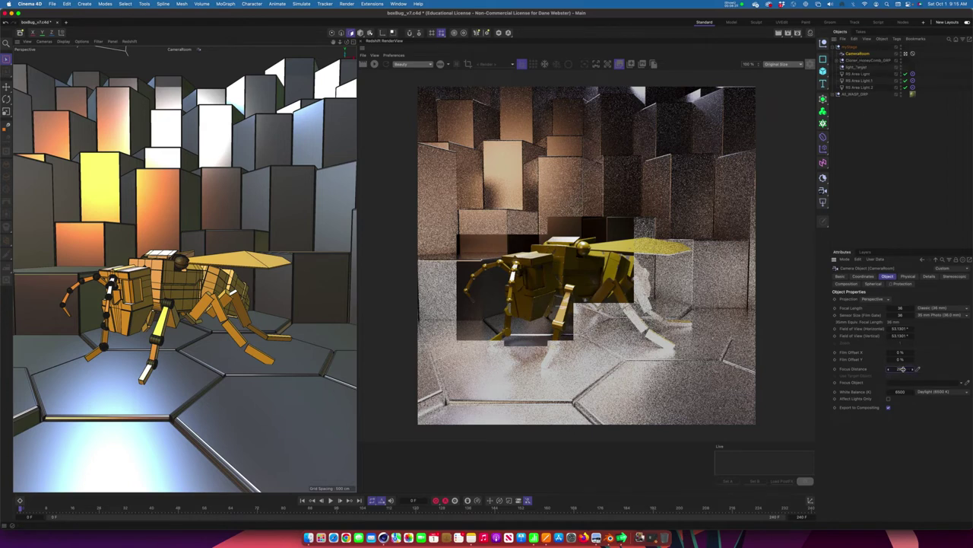
pyautogui.write('2000')
pyautogui.press('Return')
# Step: Add an RS Camera tag to CameraRoom and enable its Bokeh override and the Bokeh effect
pyautogui.rightClick(850, 56)
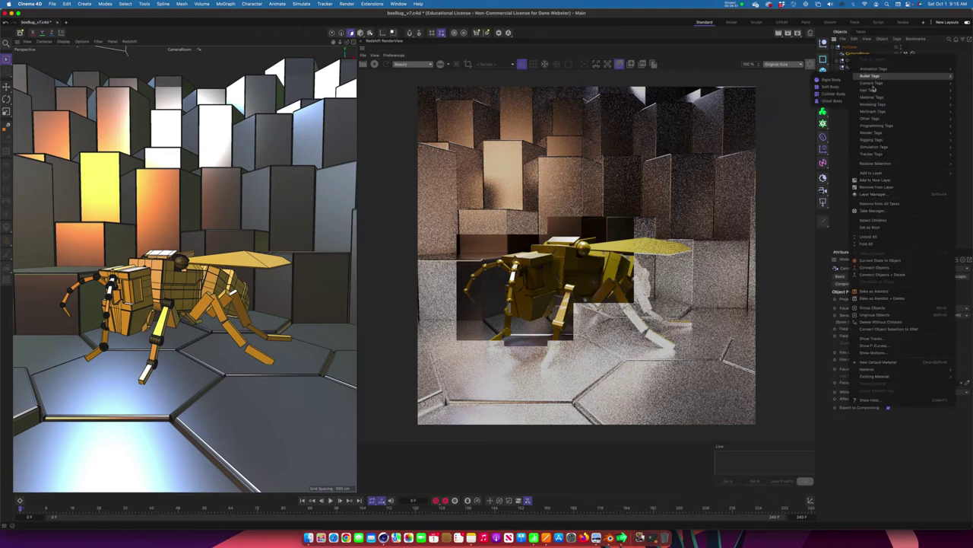
pyautogui.moveTo(874, 86)
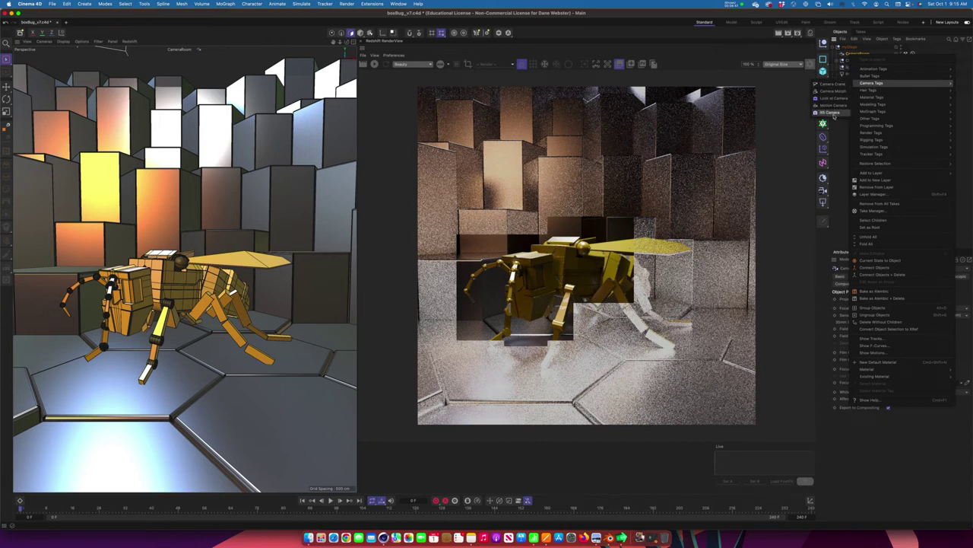
pyautogui.click(832, 112)
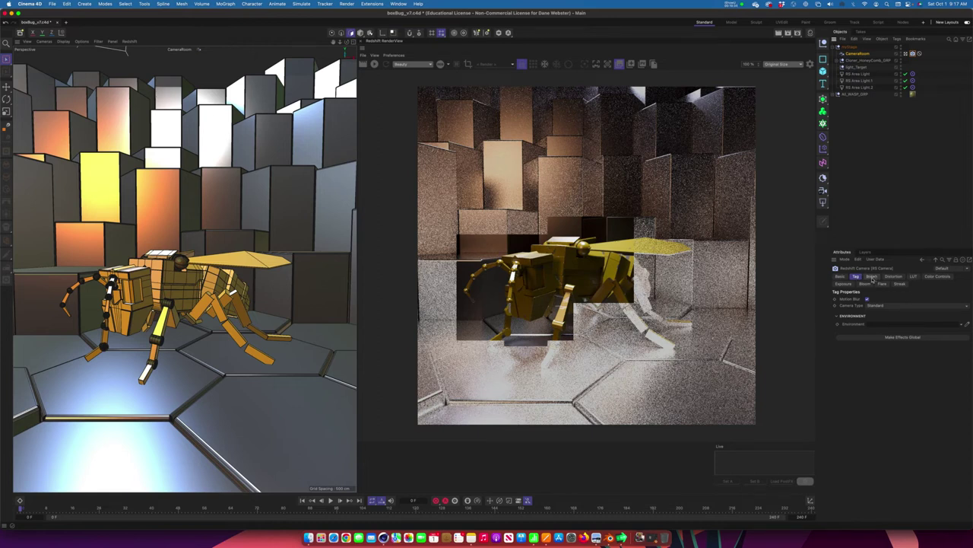
pyautogui.click(873, 279)
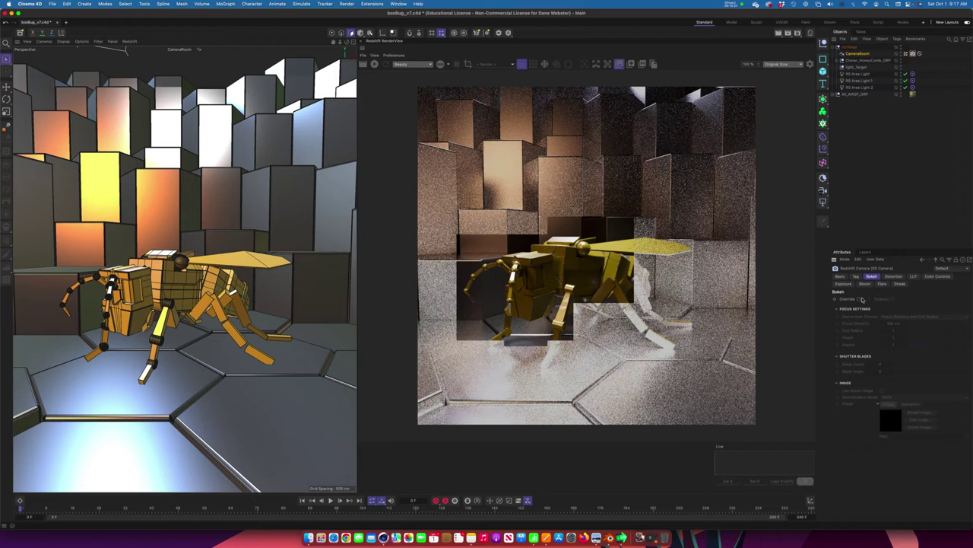
pyautogui.click(860, 300)
pyautogui.click(892, 299)
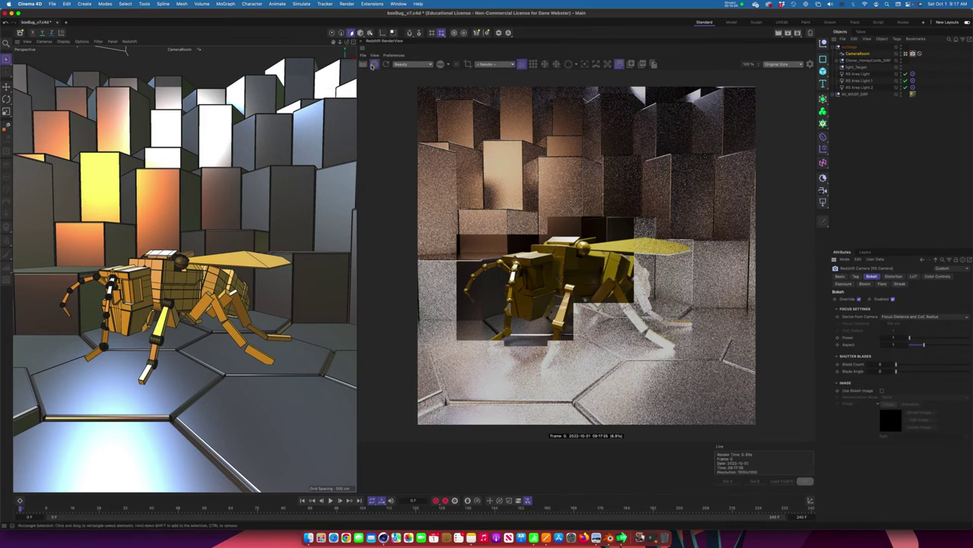
# Step: Start the interactive progressive render and check the RenderView display settings for the camera's Bokeh entry
pyautogui.click(373, 64)
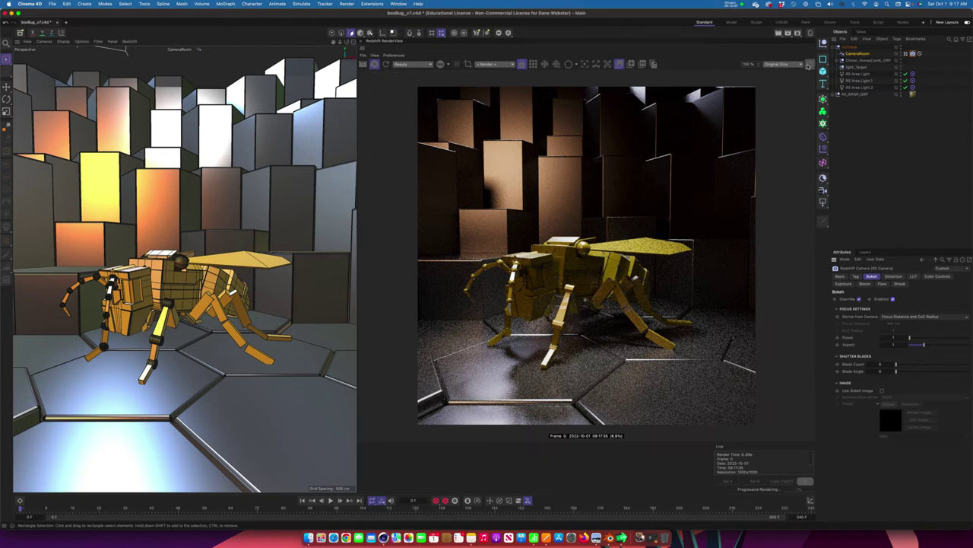
pyautogui.click(808, 66)
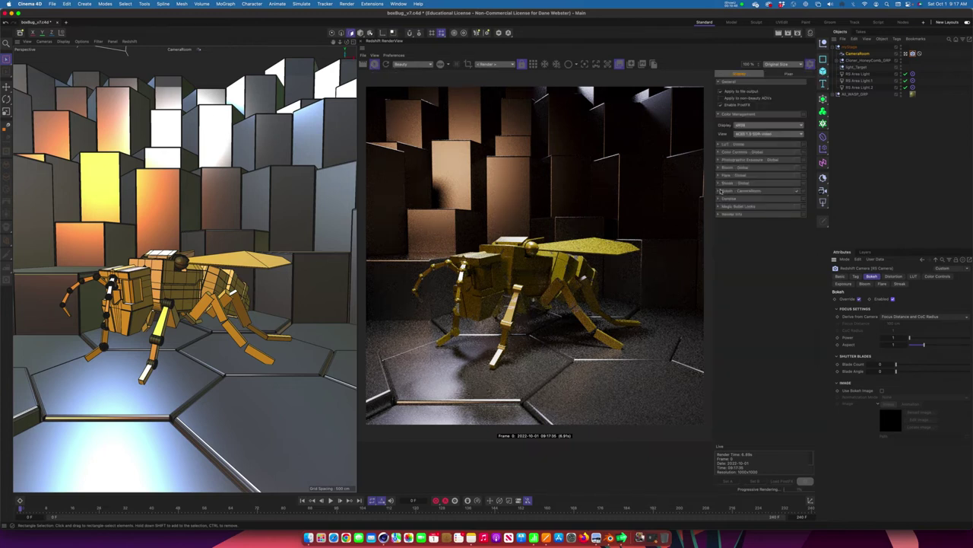
pyautogui.click(809, 64)
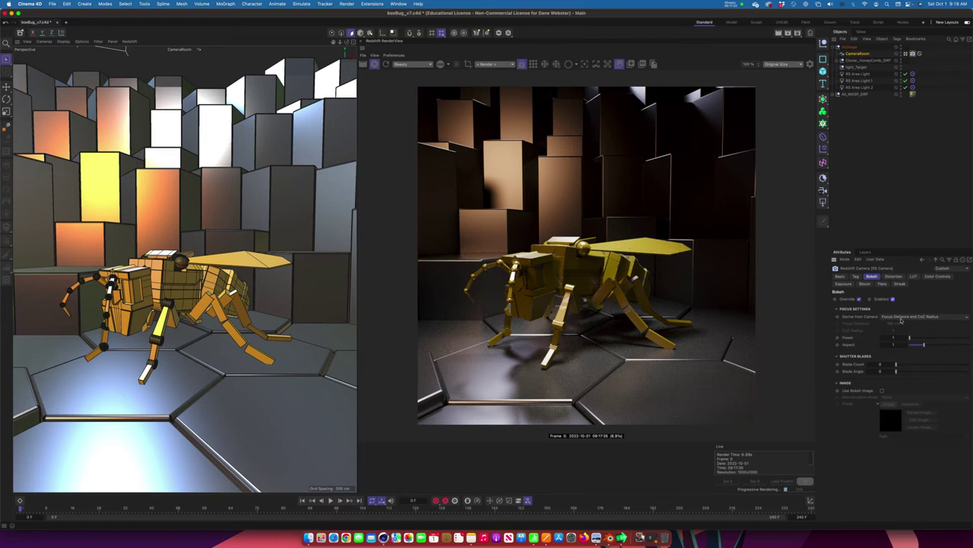
# Step: Derive only the Focus Distance from the camera and raise the bokeh CoC Radius to about 43
pyautogui.click(899, 318)
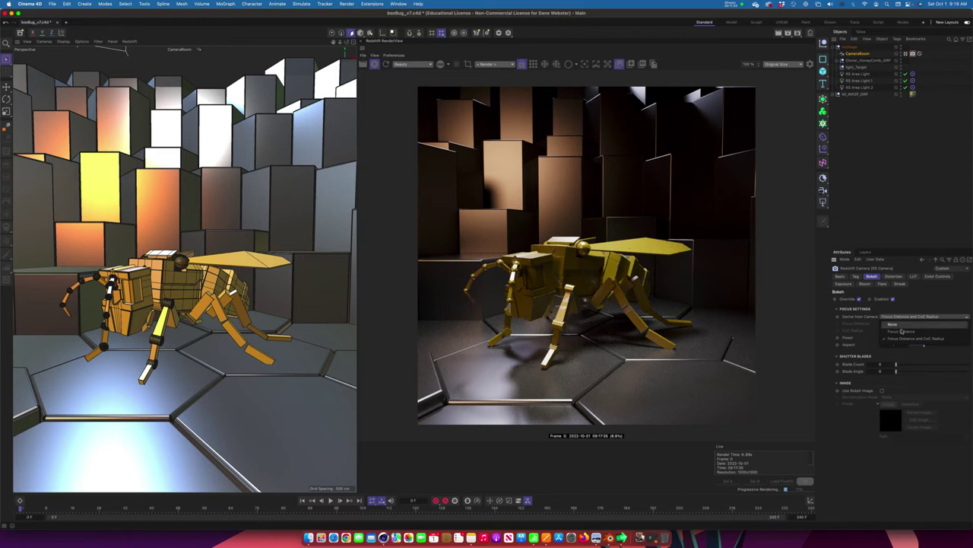
pyautogui.click(902, 332)
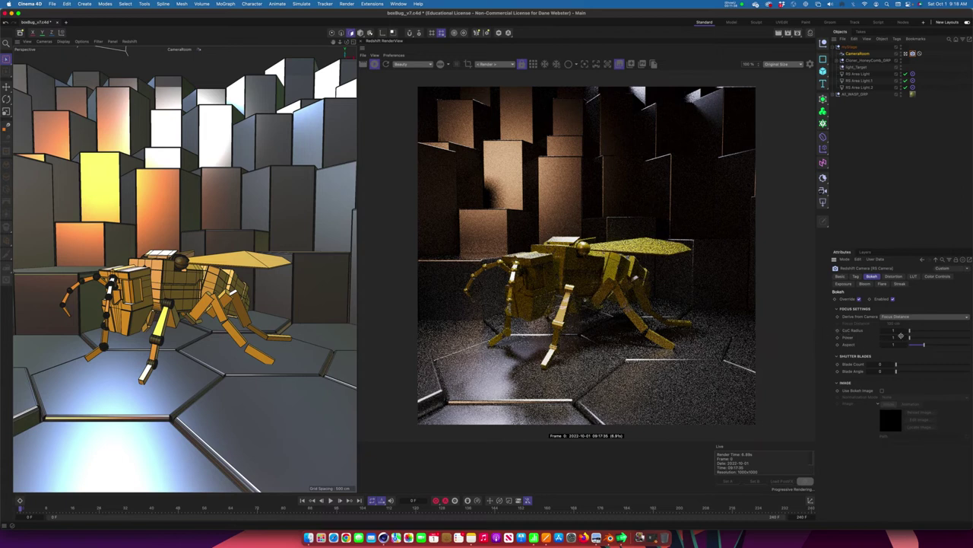
pyautogui.click(933, 333)
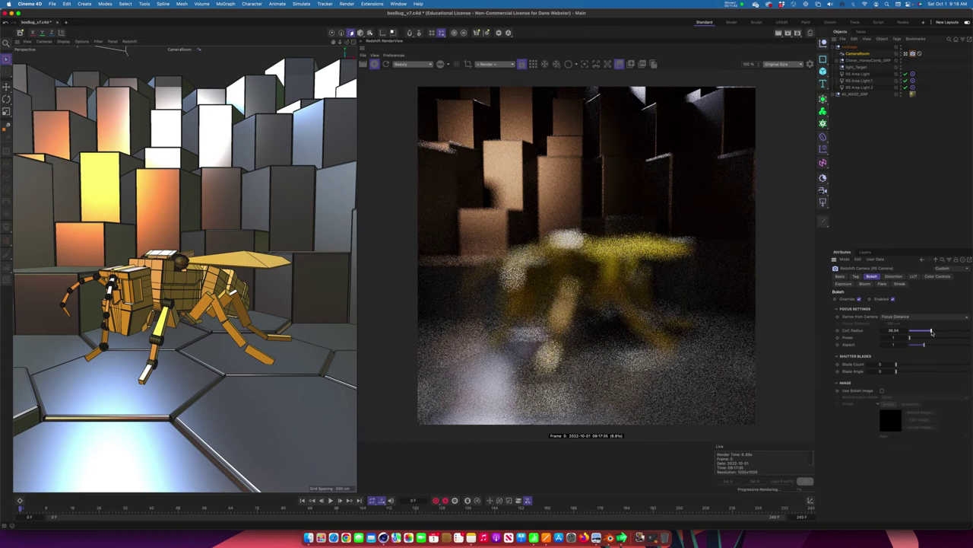
pyautogui.moveTo(932, 332); pyautogui.dragTo(936, 332)
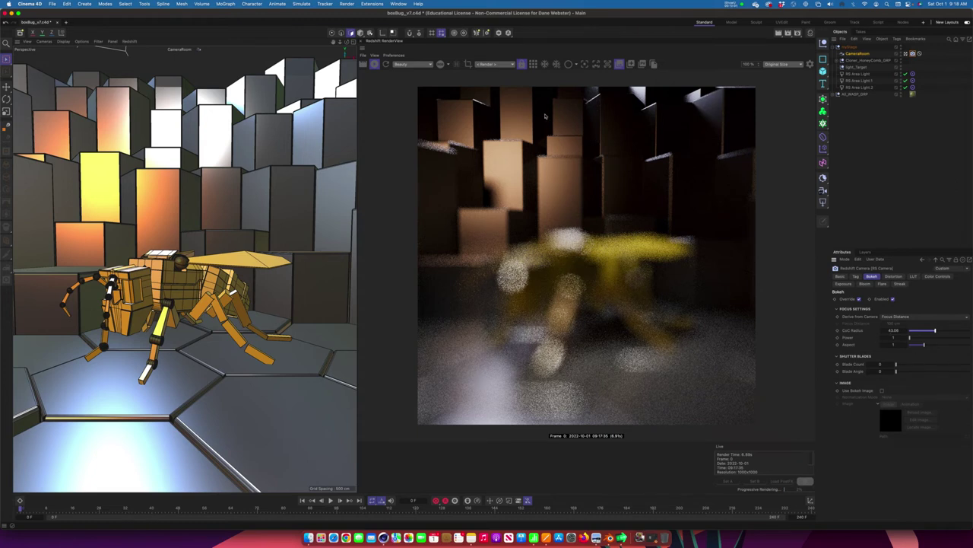
# Step: Set the bokeh's Derive from Camera to None and its own focus distance to 700 cm
pyautogui.click(907, 317)
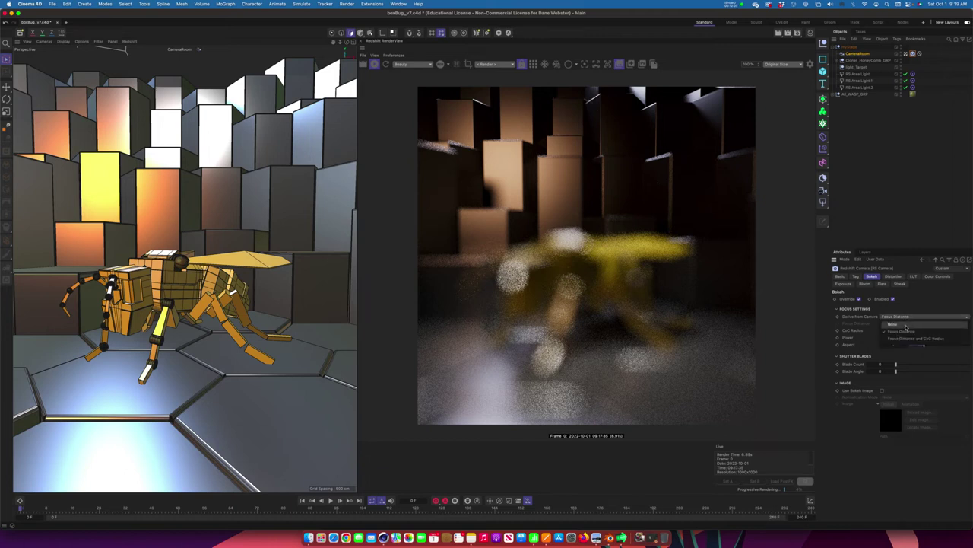
pyautogui.click(905, 325)
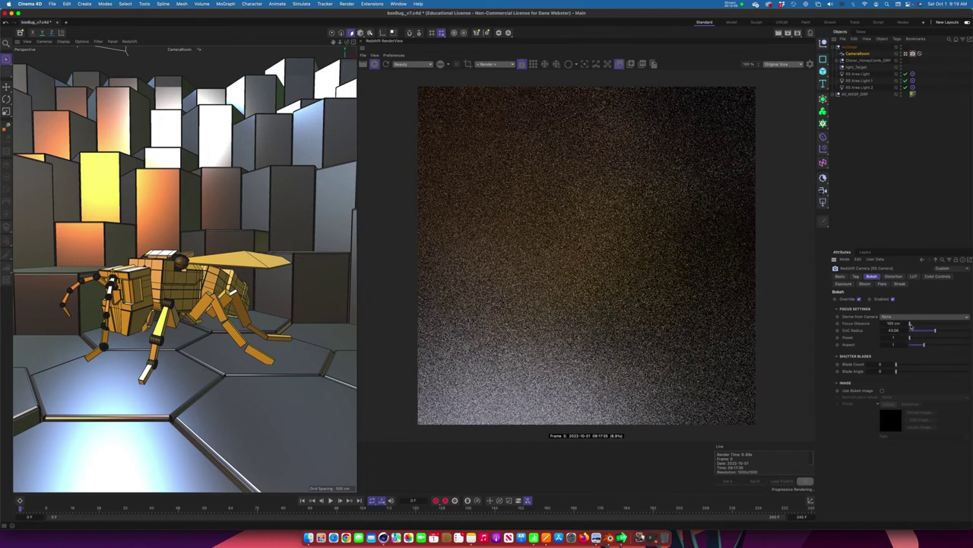
pyautogui.moveTo(910, 323); pyautogui.dragTo(913, 324)
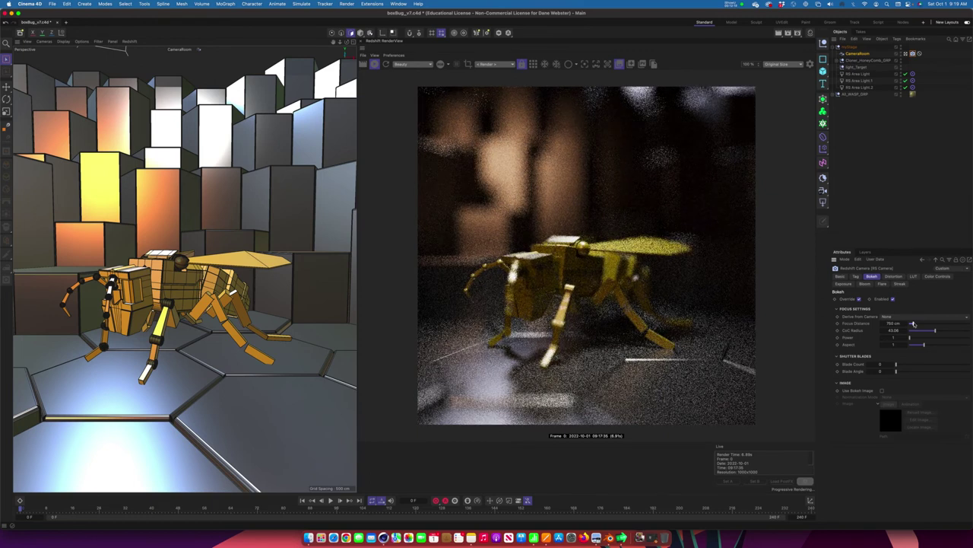
pyautogui.doubleClick(898, 323)
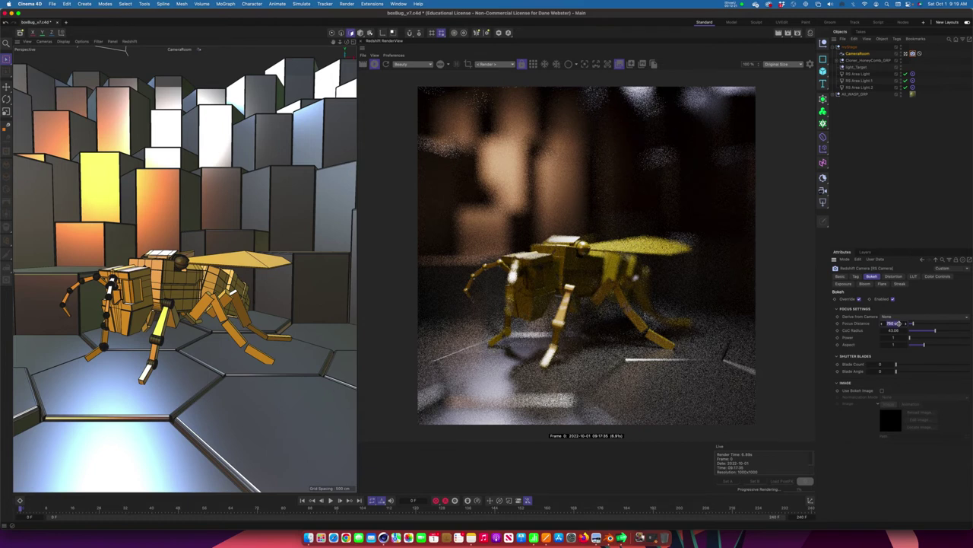
pyautogui.write('700')
pyautogui.press('Return')
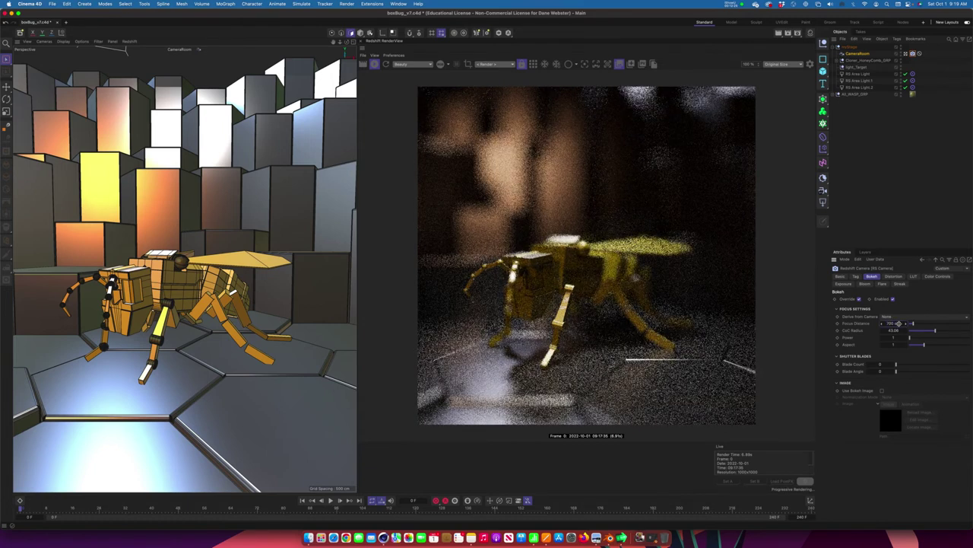
# Step: Try a bokeh focus distance beyond 1000 cm and set Derive from Camera back to Focus Distance
pyautogui.doubleClick(898, 324)
pyautogui.moveTo(913, 324); pyautogui.dragTo(915, 324)
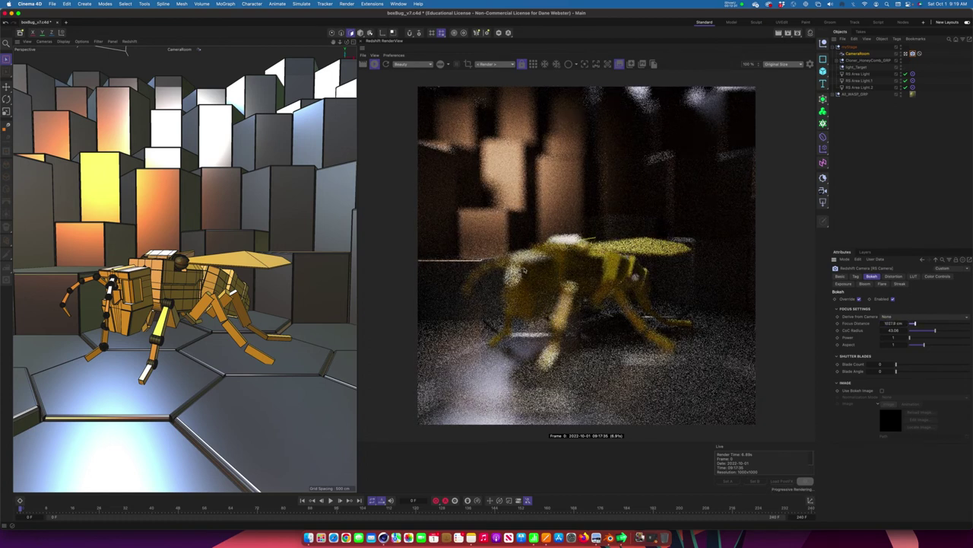
pyautogui.click(901, 317)
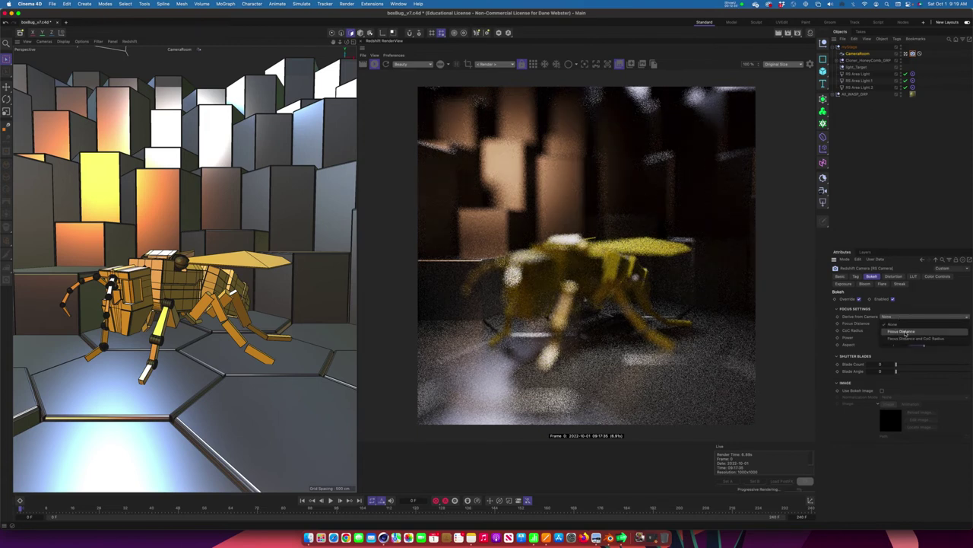
pyautogui.click(904, 332)
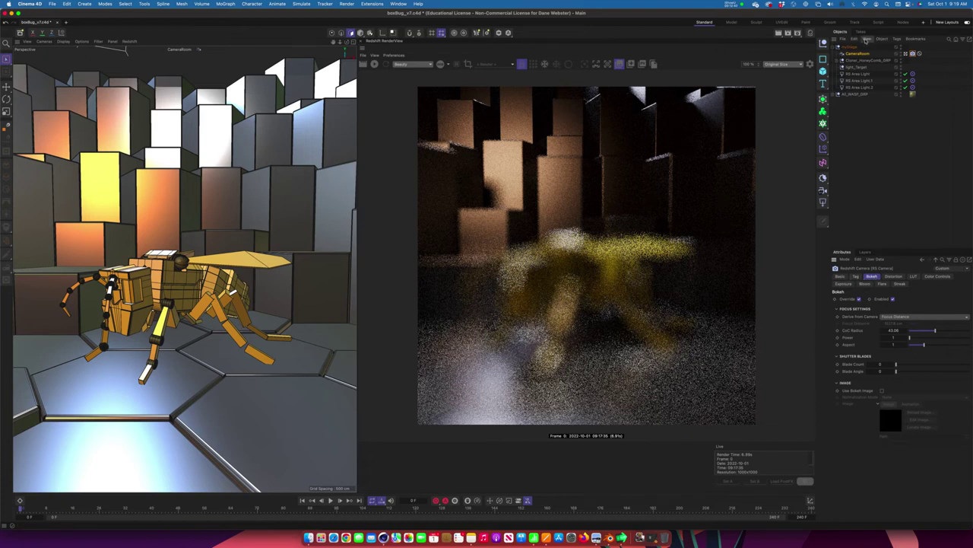
# Step: Compare CameraRoom's own focus distance with the Bokeh focus settings in its RS Camera properties
pyautogui.click(859, 53)
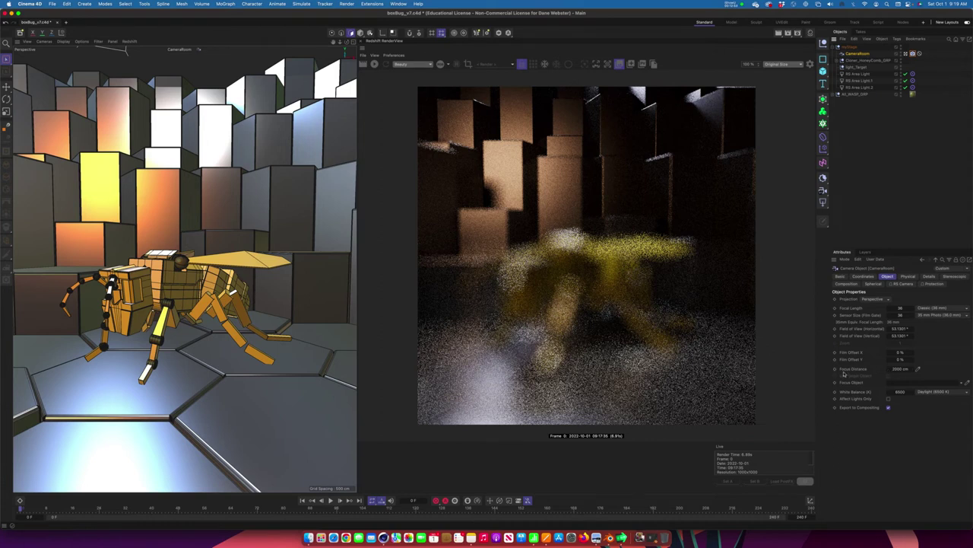
pyautogui.moveTo(904, 370); pyautogui.dragTo(885, 370)
pyautogui.click(902, 284)
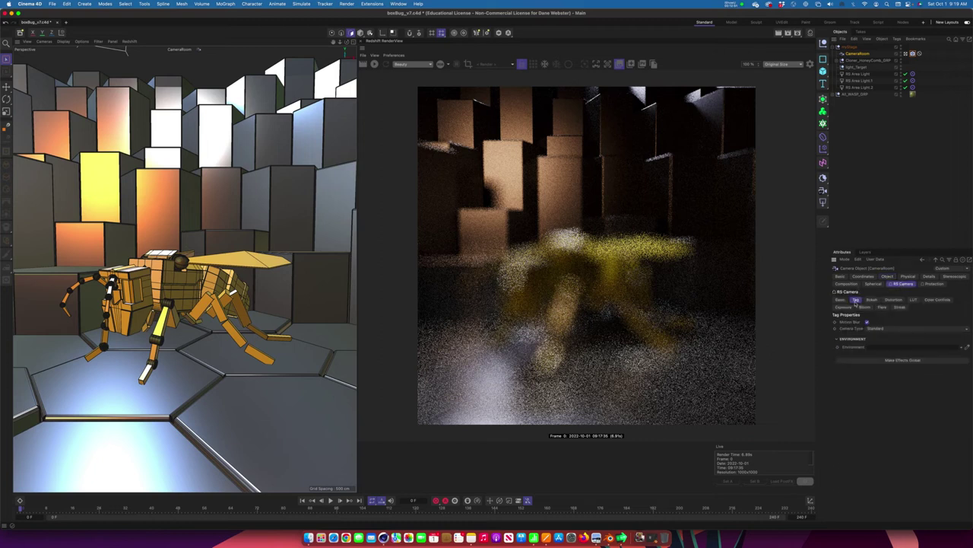
pyautogui.click(871, 300)
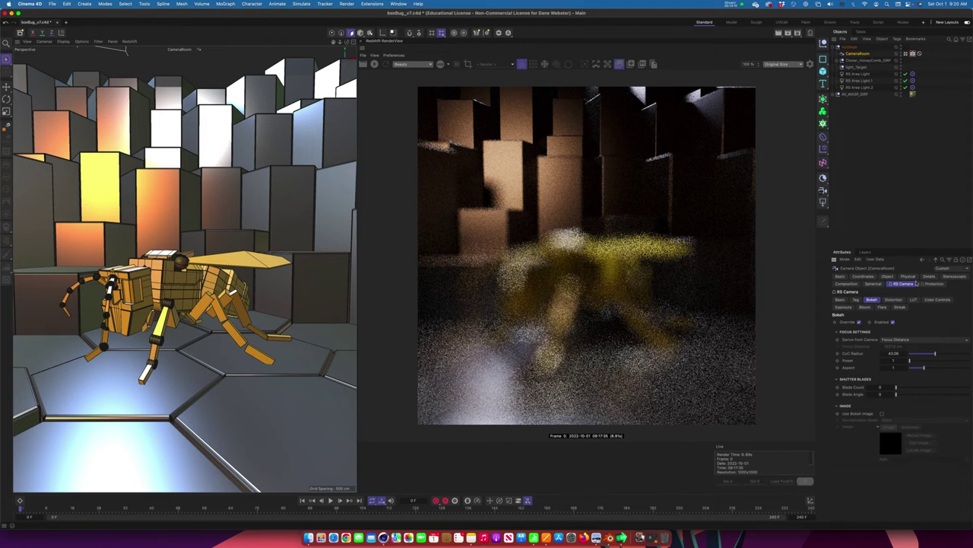
# Step: Set CameraRoom's focus distance by picking the wasp's head in the viewport and check it against the RS Camera bokeh settings
pyautogui.click(888, 277)
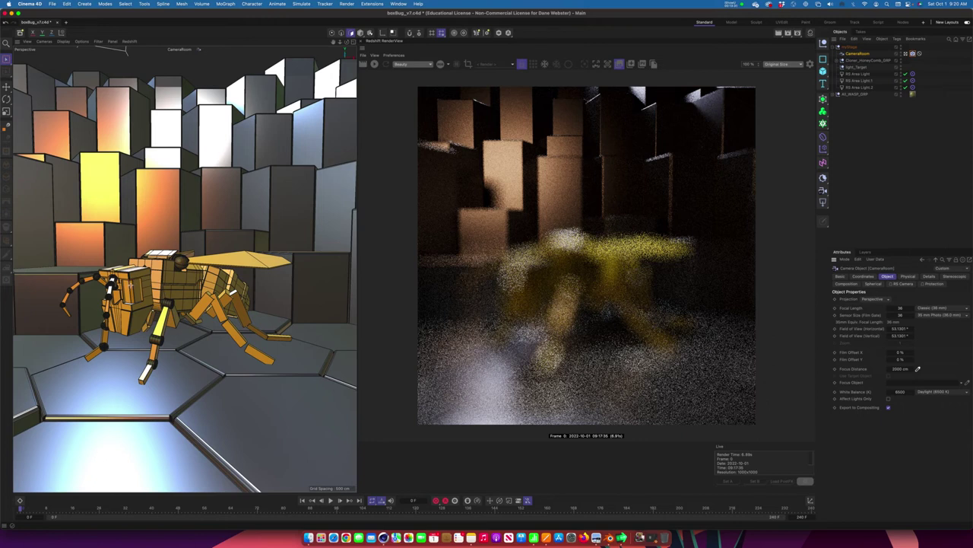
pyautogui.click(132, 287)
pyautogui.click(904, 284)
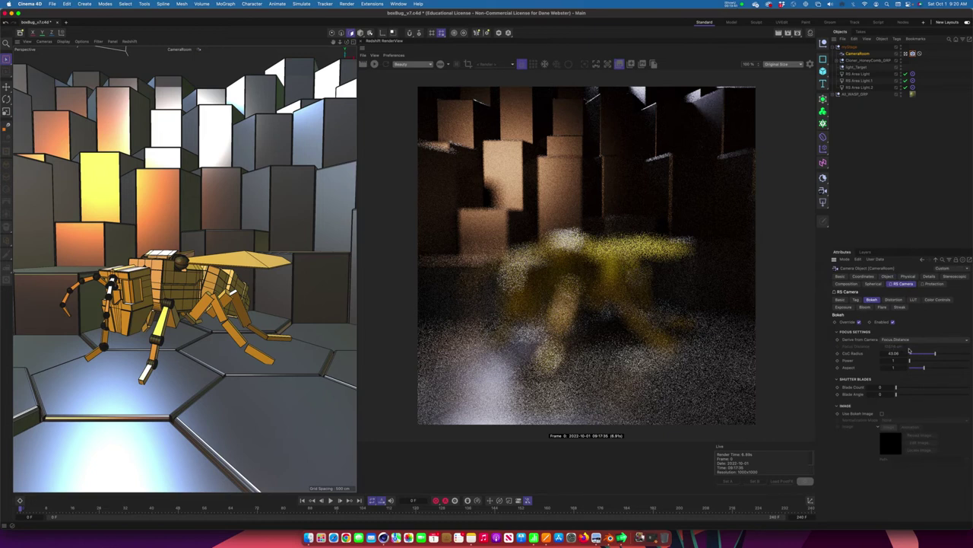
pyautogui.click(888, 277)
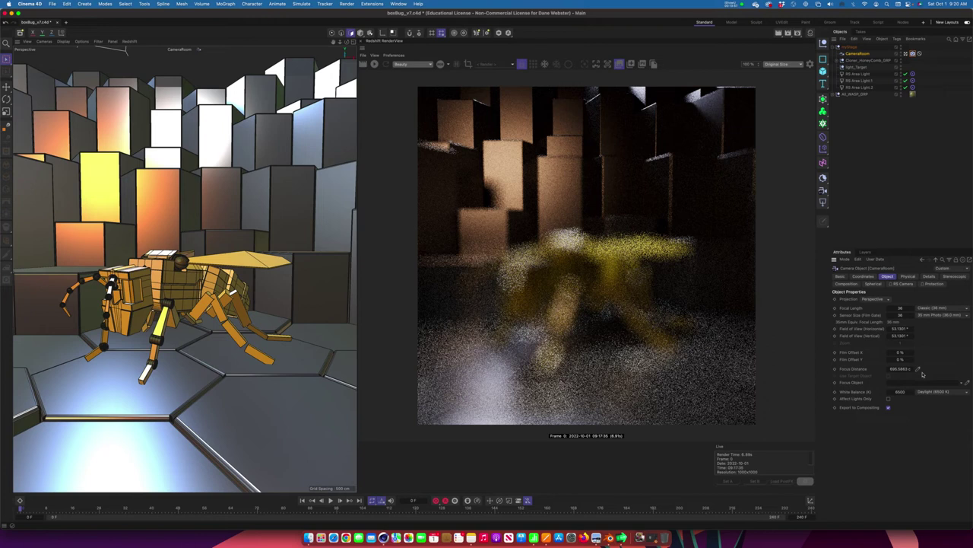
# Step: Lower the CoC Radius in CameraRoom's RS Camera bokeh settings to about 23
pyautogui.click(899, 284)
pyautogui.click(912, 339)
pyautogui.click(893, 355)
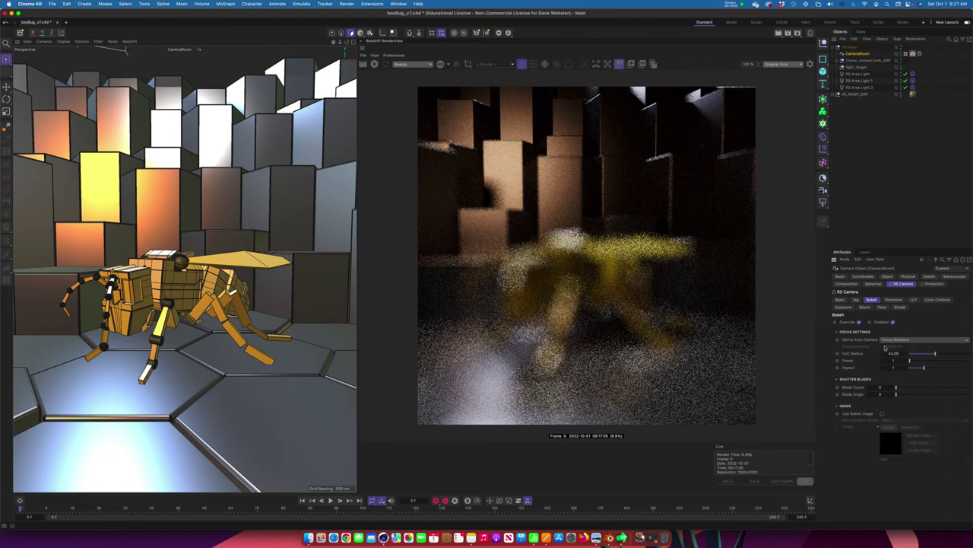
pyautogui.moveTo(930, 355); pyautogui.dragTo(924, 357)
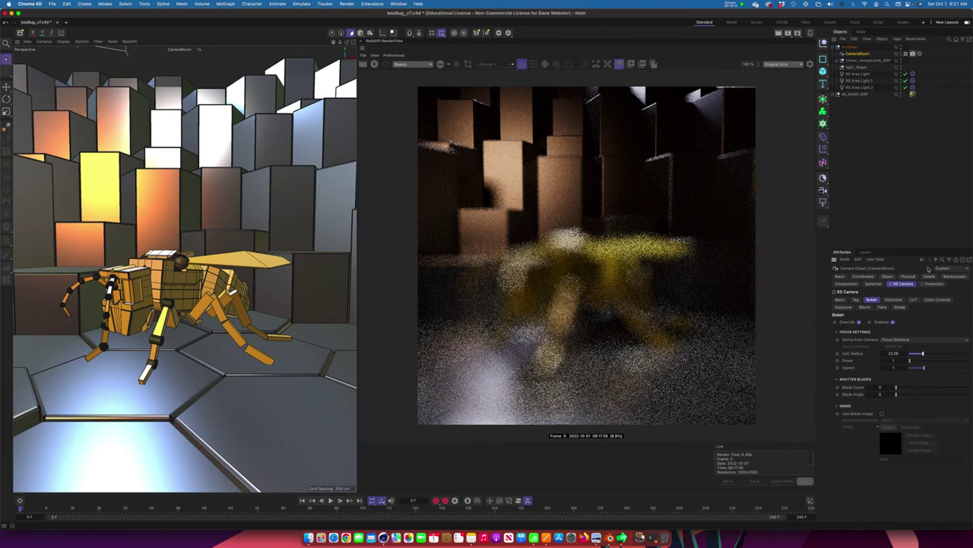
# Step: Check the f-stop presets in CameraRoom's Physical properties and leave the f-stop as it is
pyautogui.click(909, 276)
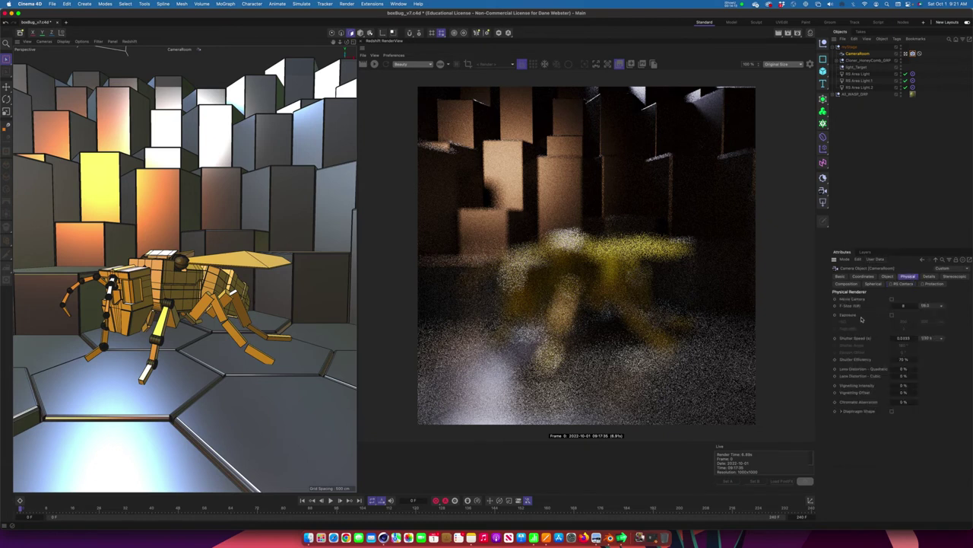
pyautogui.click(929, 306)
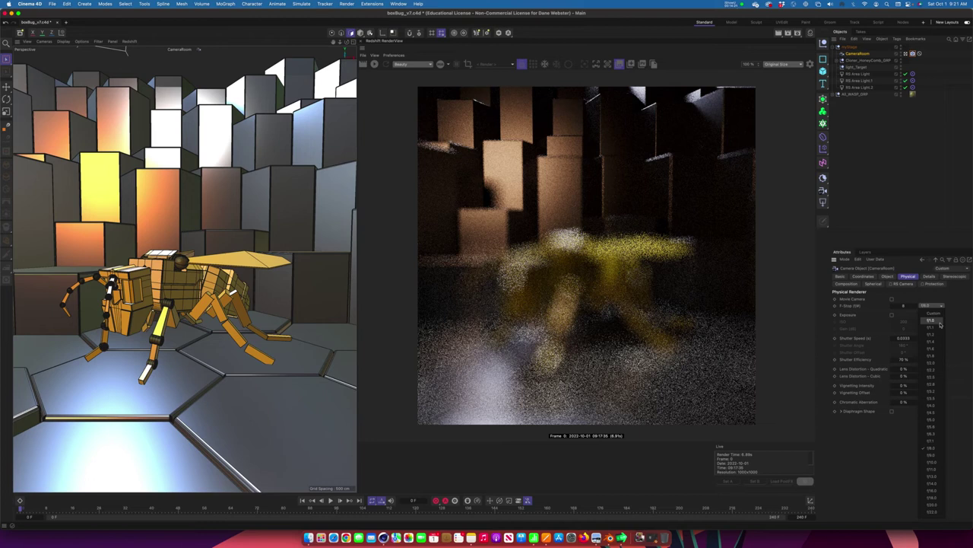
pyautogui.press('Escape')
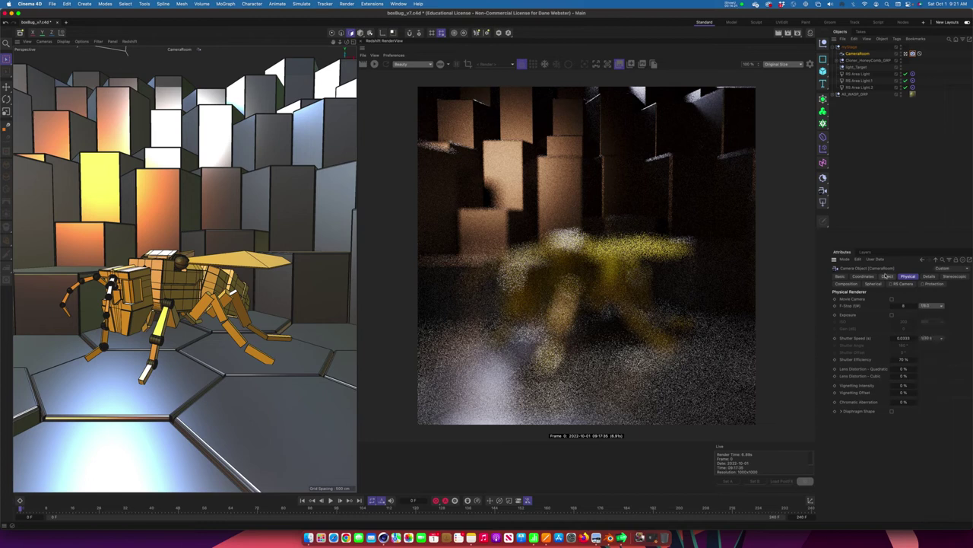
# Step: Restart the live render preview and set CameraRoom's bokeh CoC Radius to 15
pyautogui.click(897, 284)
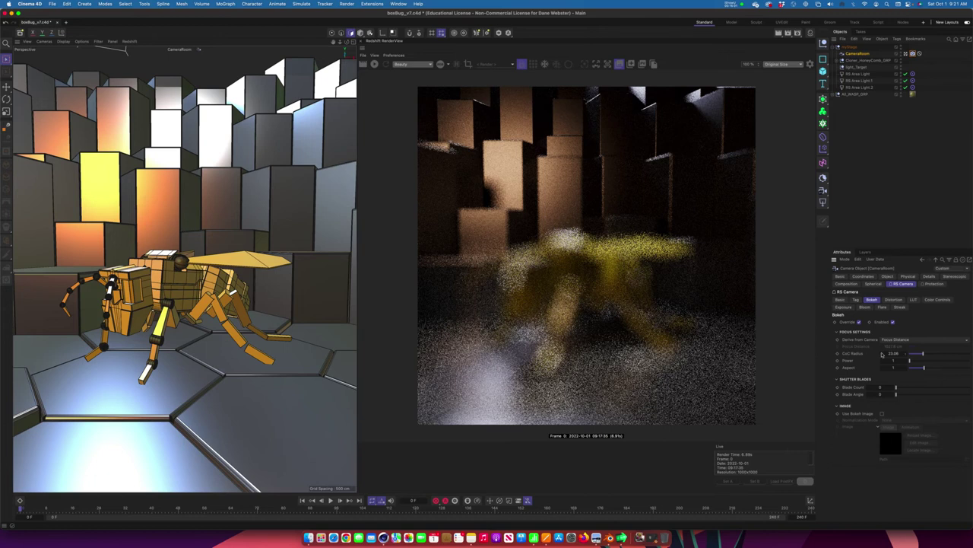
pyautogui.click(373, 65)
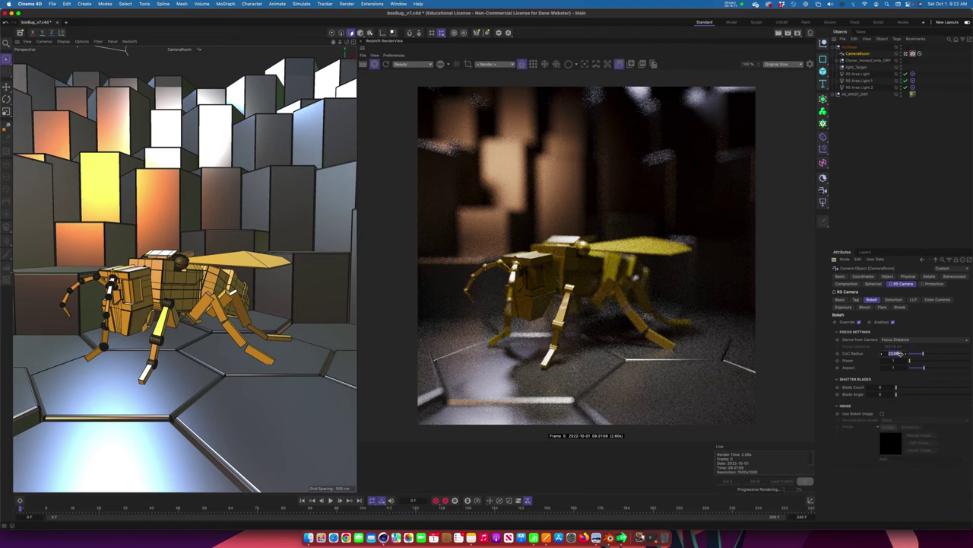
pyautogui.write('15')
pyautogui.press('Return')
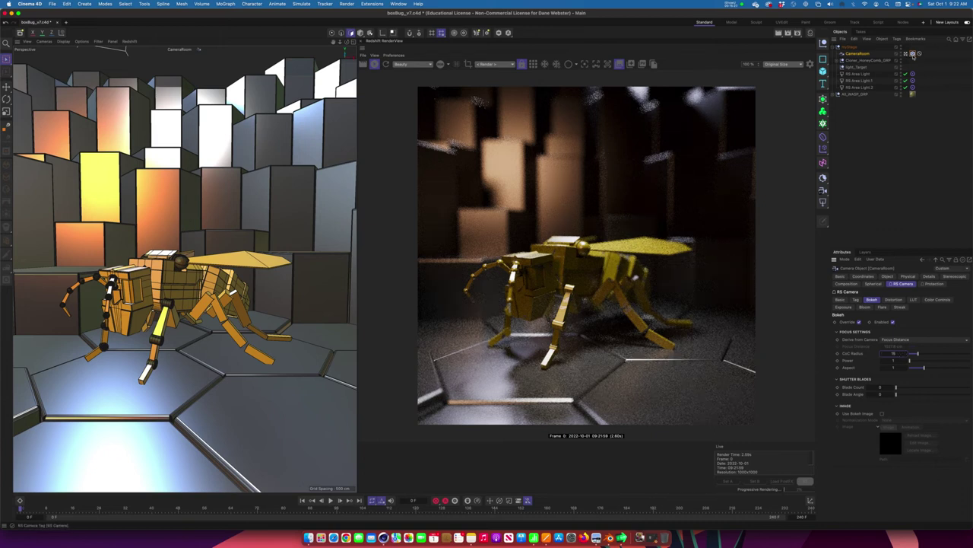
# Step: Review the LUT and Exposure settings of CameraRoom's Redshift Camera tag
pyautogui.click(913, 54)
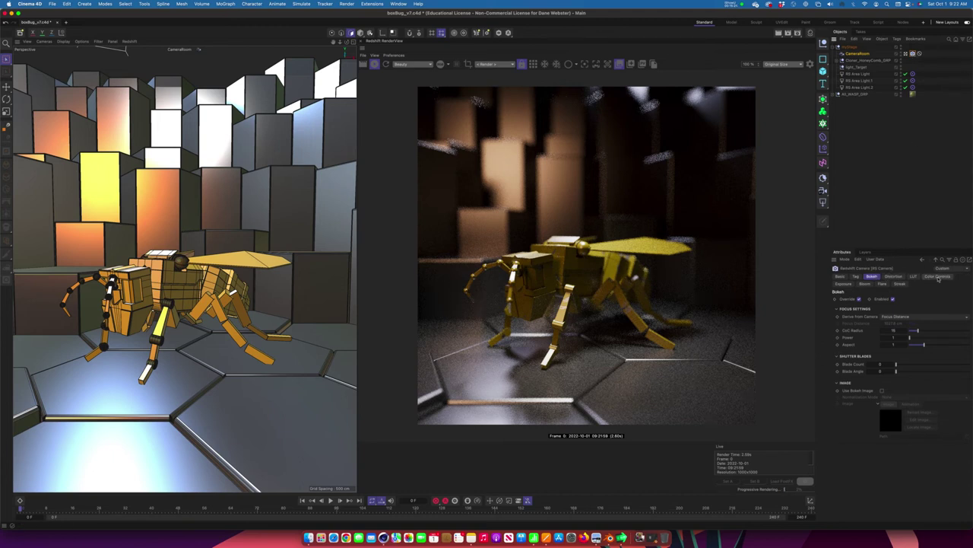
pyautogui.click(915, 277)
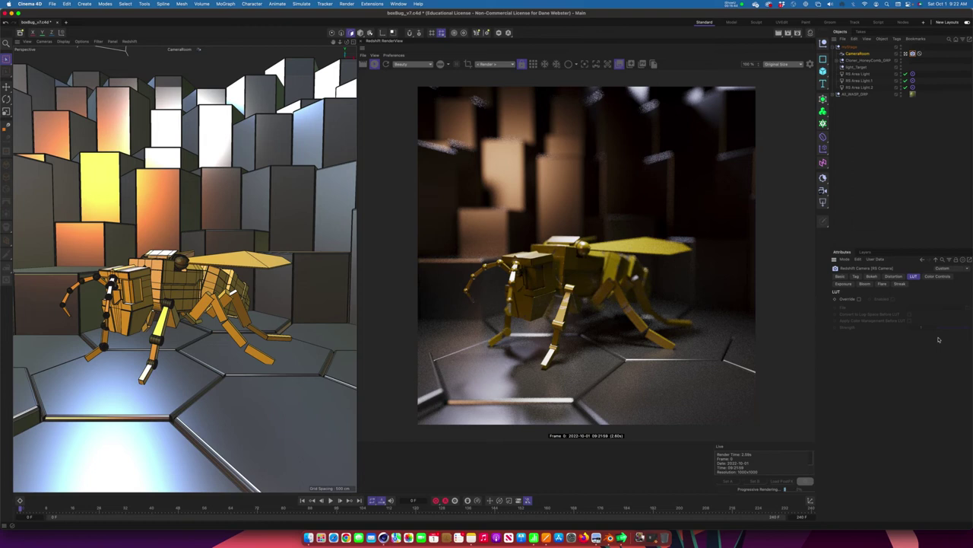
pyautogui.click(843, 284)
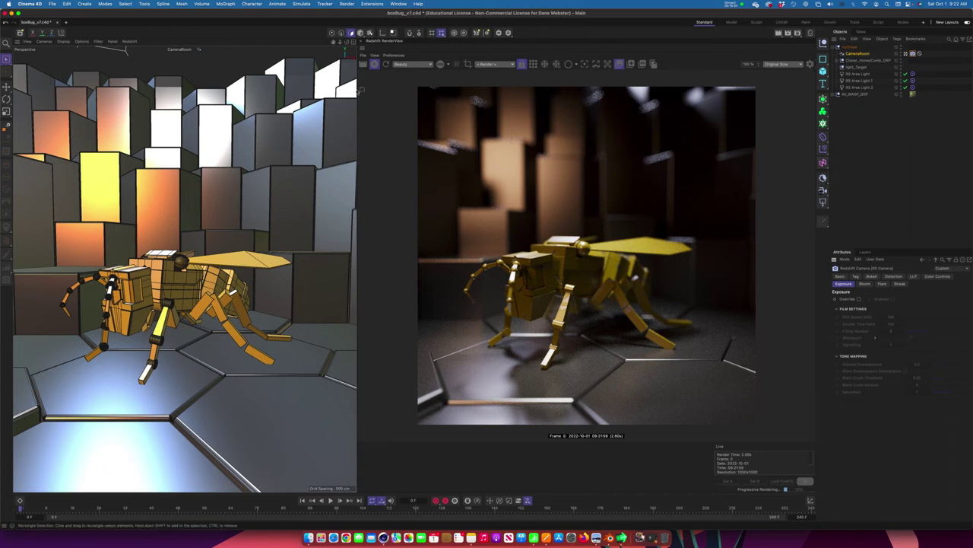
# Step: Widen the RenderView and compare its CameraRoom bokeh display settings with the Bokeh settings of the camera tag
pyautogui.moveTo(357, 90); pyautogui.dragTo(298, 90)
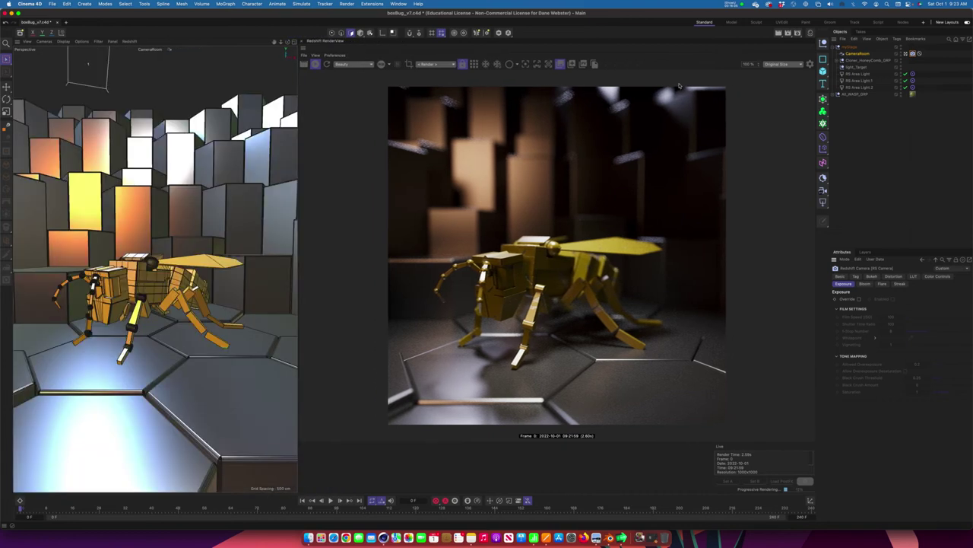
pyautogui.click(811, 65)
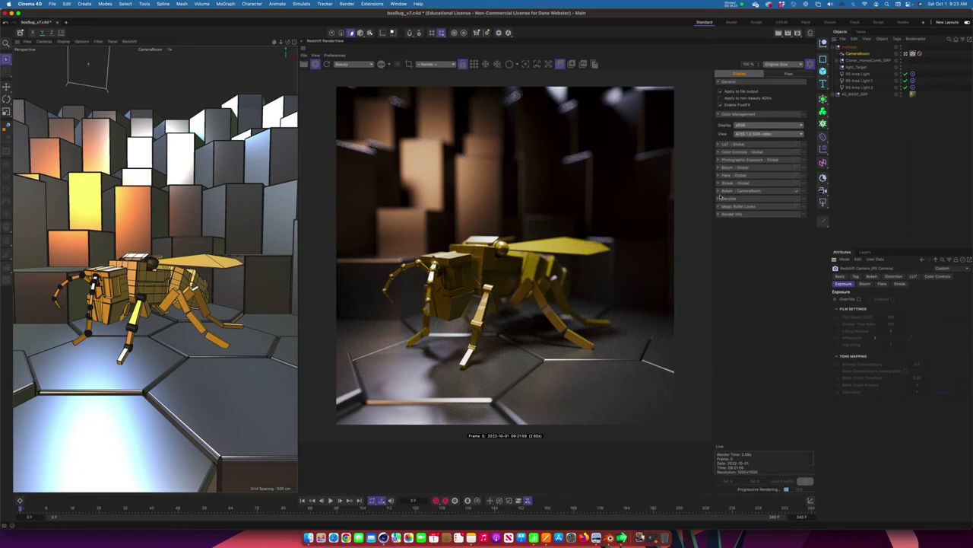
pyautogui.click(718, 191)
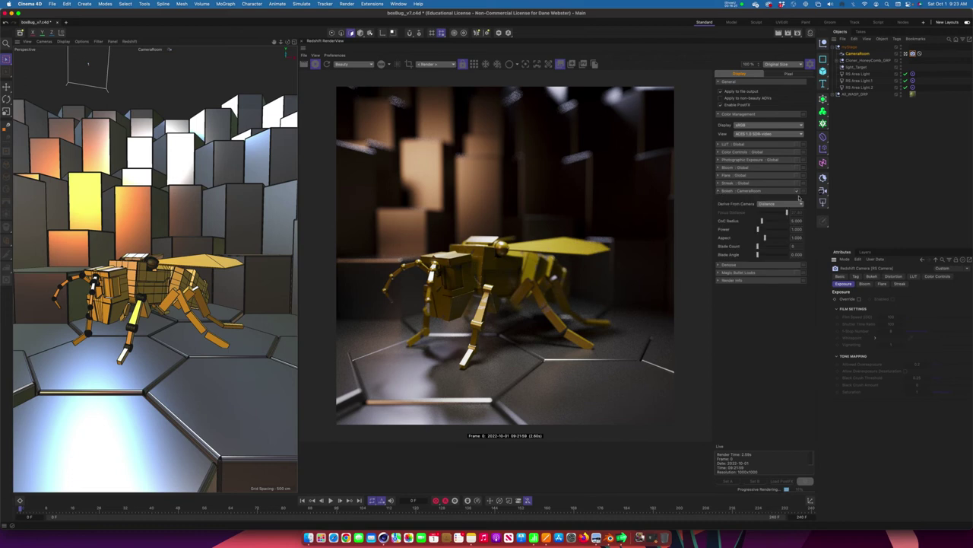
pyautogui.click(871, 276)
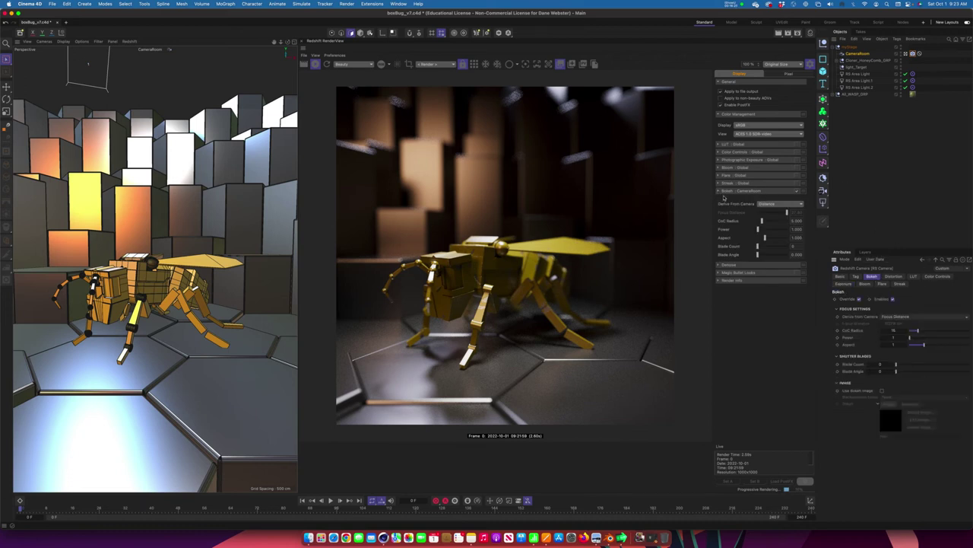
pyautogui.click(728, 191)
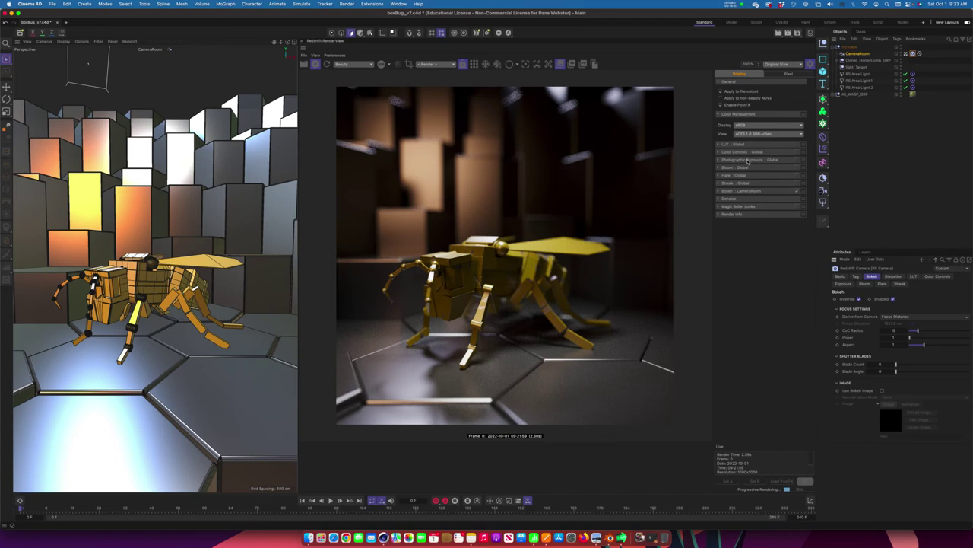
# Step: Enable global Photographic Exposure in the RenderView with an f-stop of about 6.6 and vignetting of about 6
pyautogui.click(748, 160)
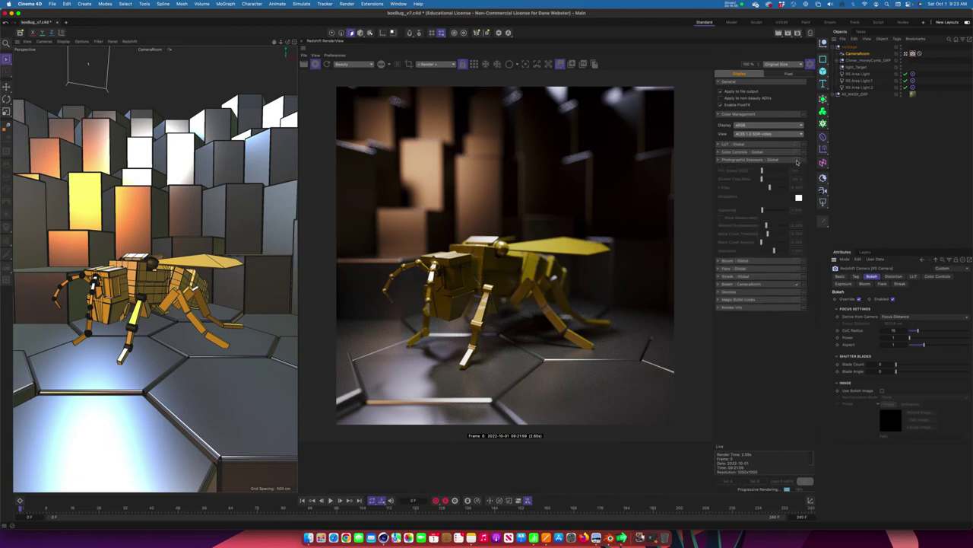
pyautogui.click(797, 162)
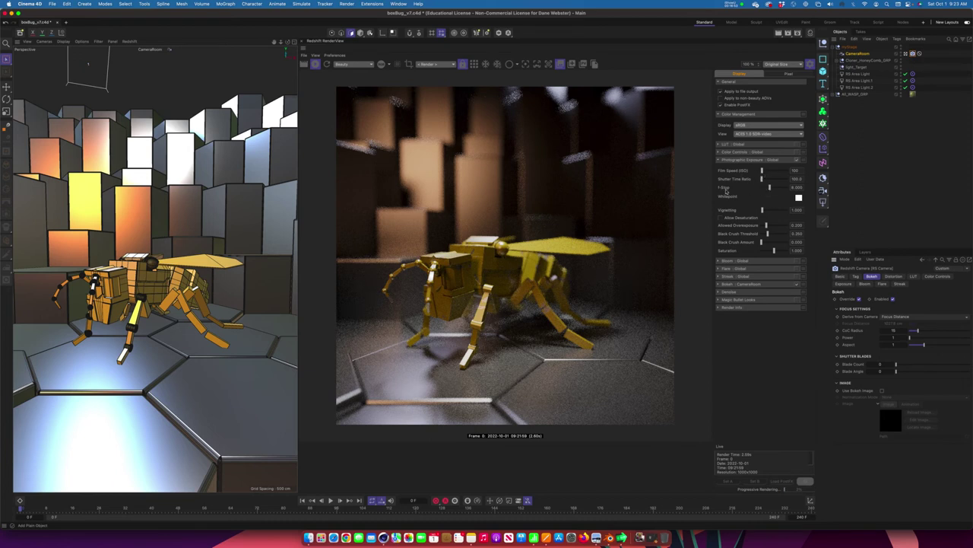
pyautogui.moveTo(771, 189); pyautogui.dragTo(766, 191)
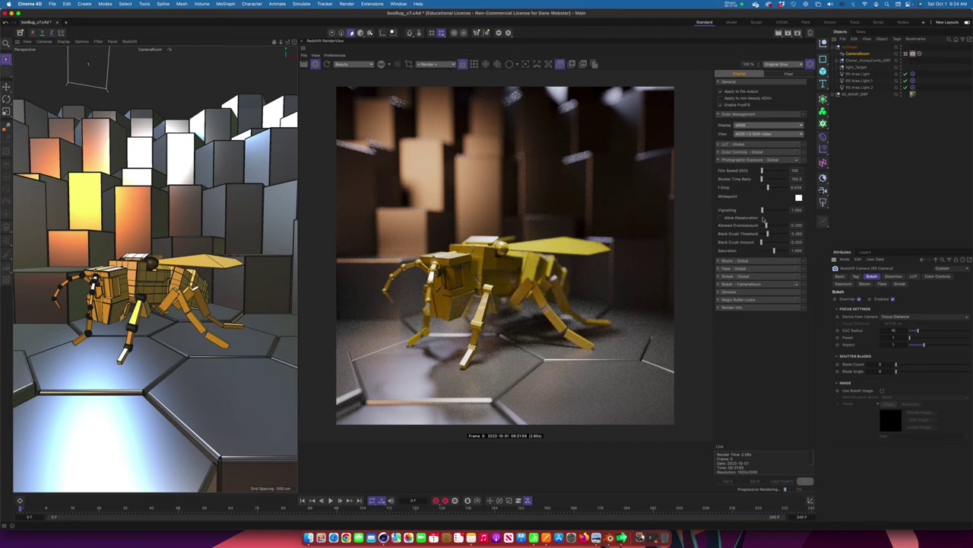
pyautogui.moveTo(763, 211); pyautogui.dragTo(767, 214)
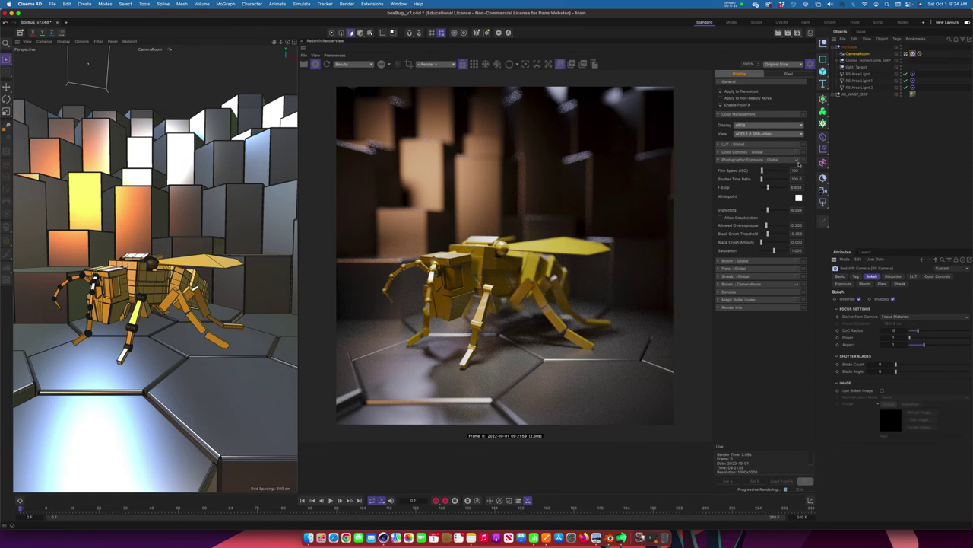
pyautogui.click(721, 160)
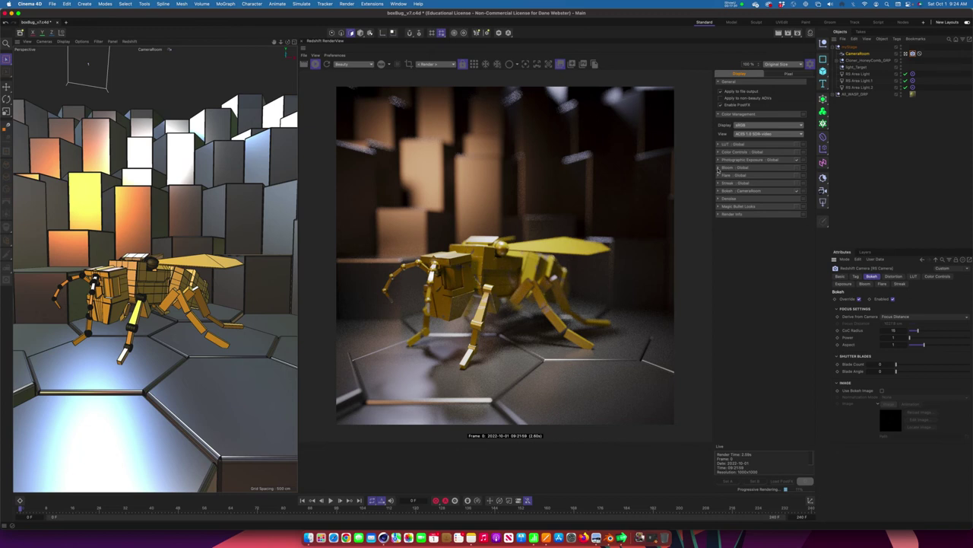
# Step: Enable global Bloom with an intensity of about 0.18 and toggle it off and on to compare the effect
pyautogui.click(718, 168)
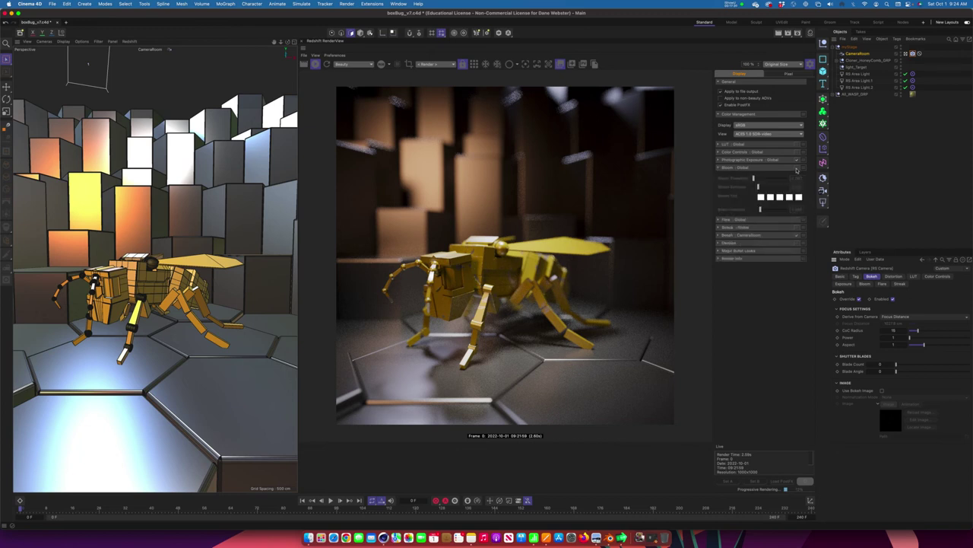
pyautogui.click(797, 169)
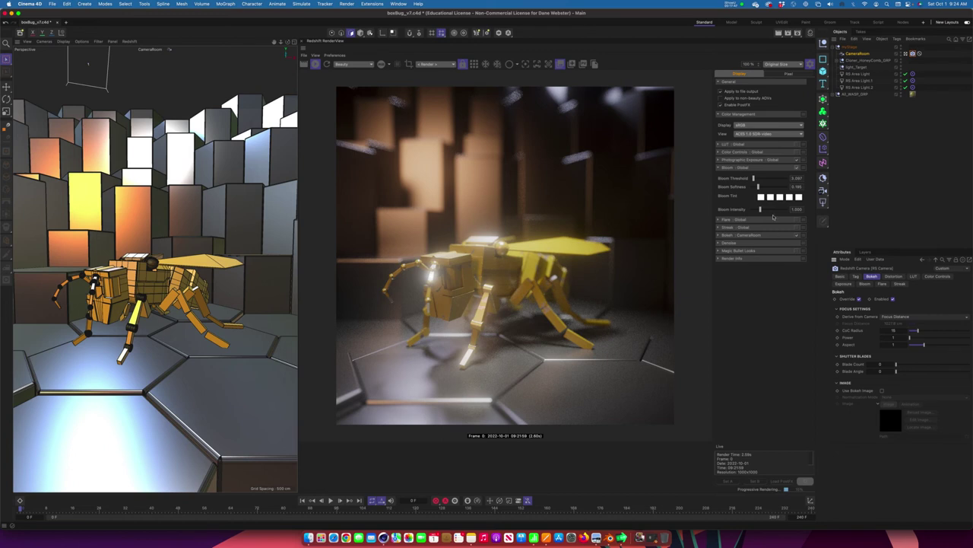
pyautogui.moveTo(762, 210); pyautogui.dragTo(752, 213)
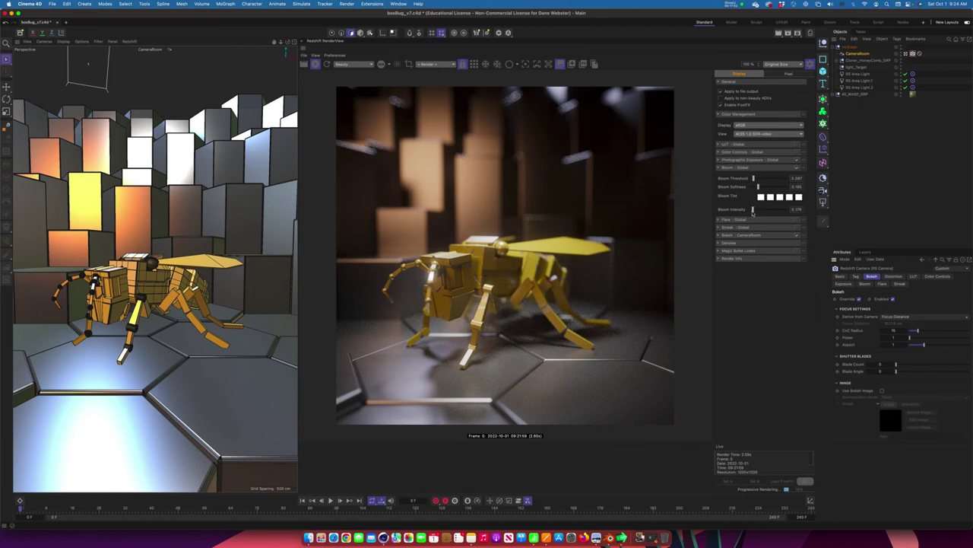
pyautogui.click(797, 168)
pyautogui.click(798, 167)
pyautogui.click(798, 167)
pyautogui.click(798, 167)
pyautogui.click(798, 167)
pyautogui.click(798, 167)
# Step: Hide the RenderView display settings, stop the live preview and render the wasp as a full bucket render
pyautogui.click(810, 65)
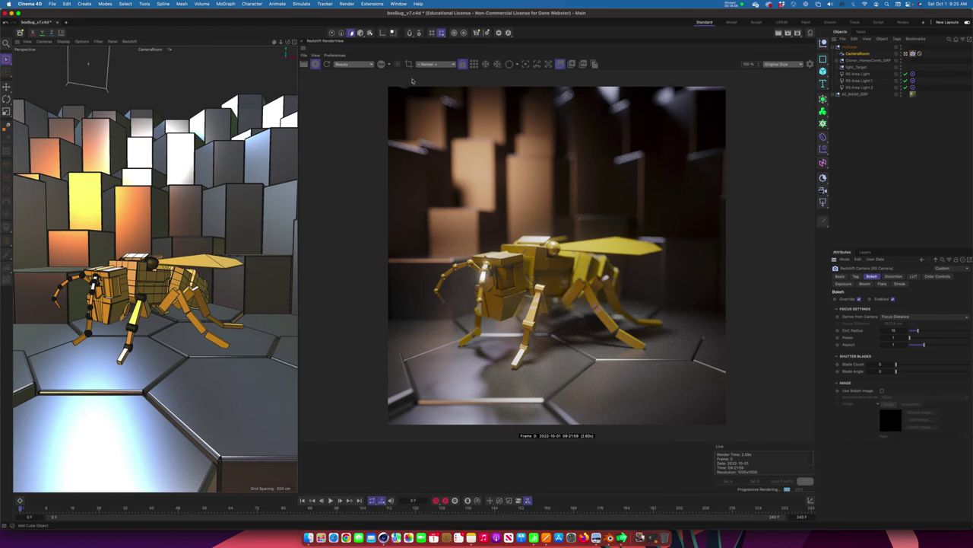
pyautogui.click(317, 66)
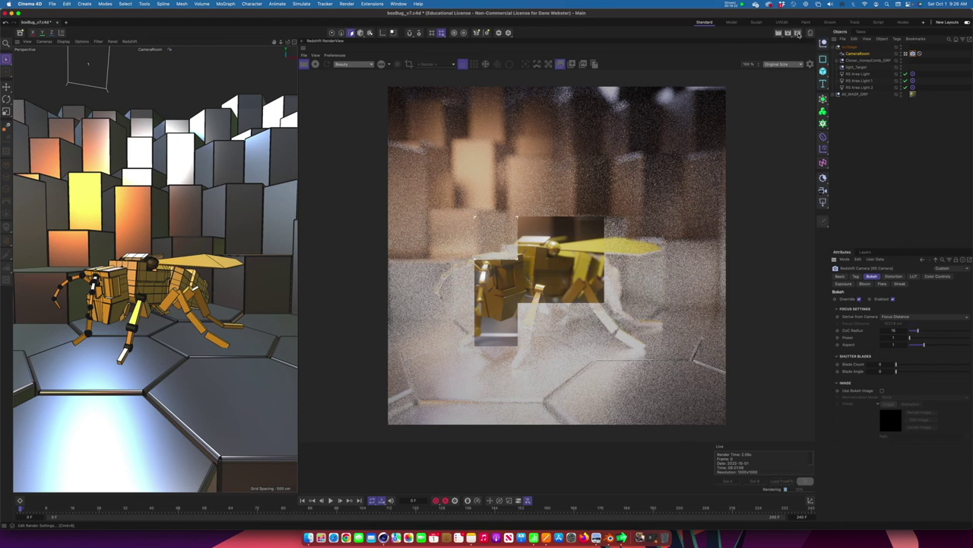
# Step: Review the Basic Redshift quality options in the render settings while the bucket render runs
pyautogui.click(797, 34)
pyautogui.moveTo(803, 38); pyautogui.dragTo(263, 85)
pyautogui.click(232, 138)
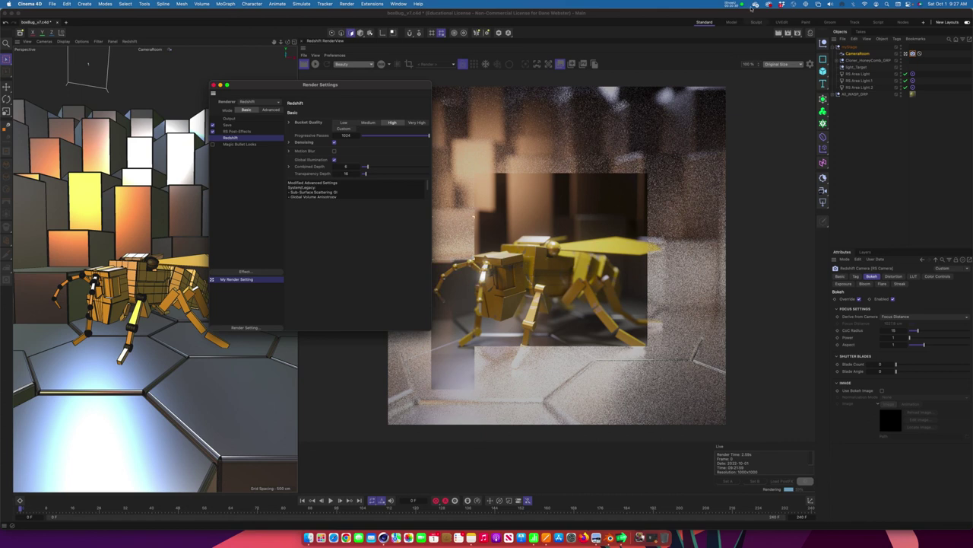
pyautogui.click(732, 4)
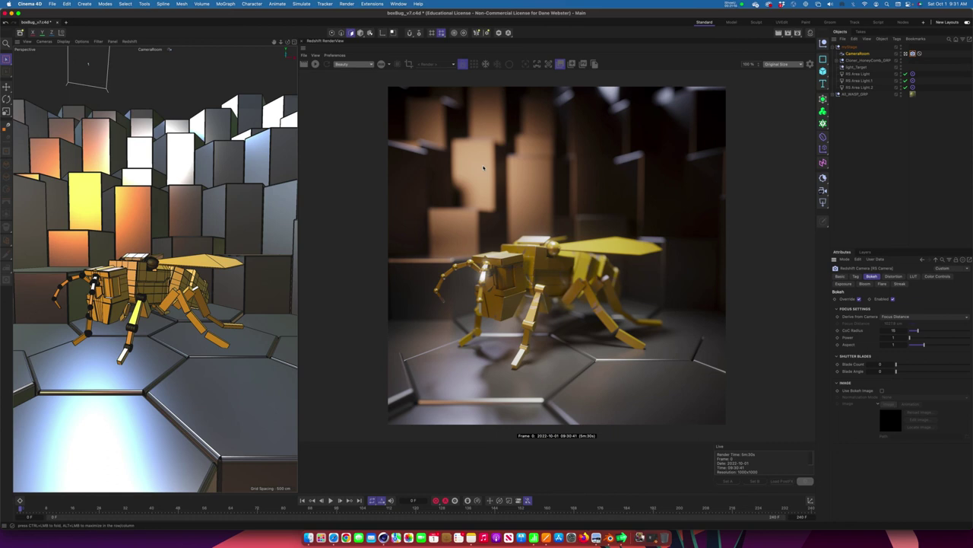
# Step: Check the file formats offered for saving the finished RenderView image and leave without saving
pyautogui.click(304, 57)
pyautogui.click(325, 64)
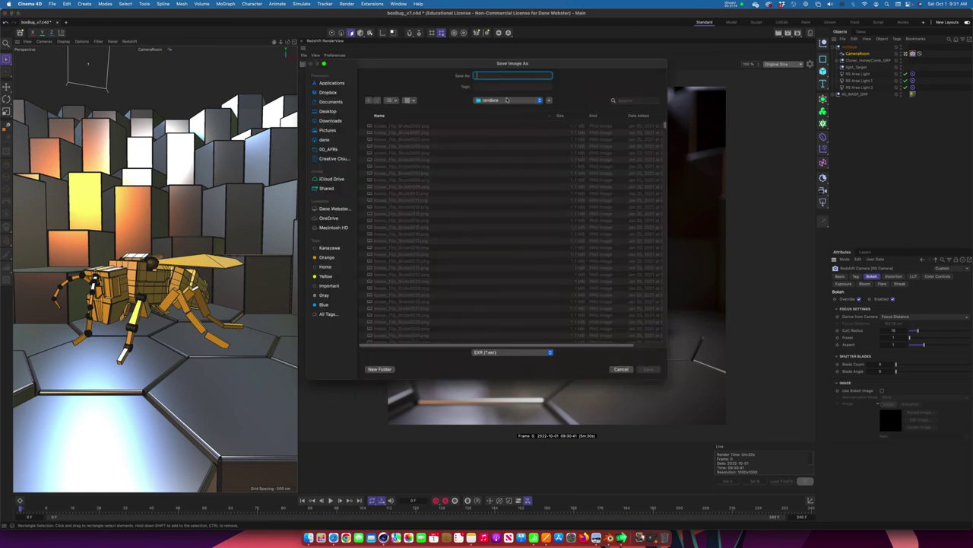
pyautogui.click(522, 353)
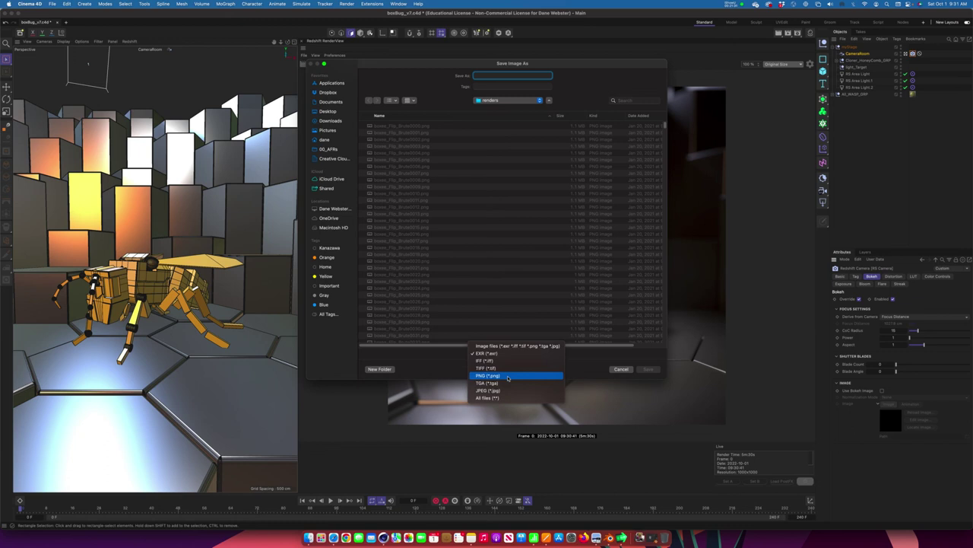
pyautogui.click(587, 372)
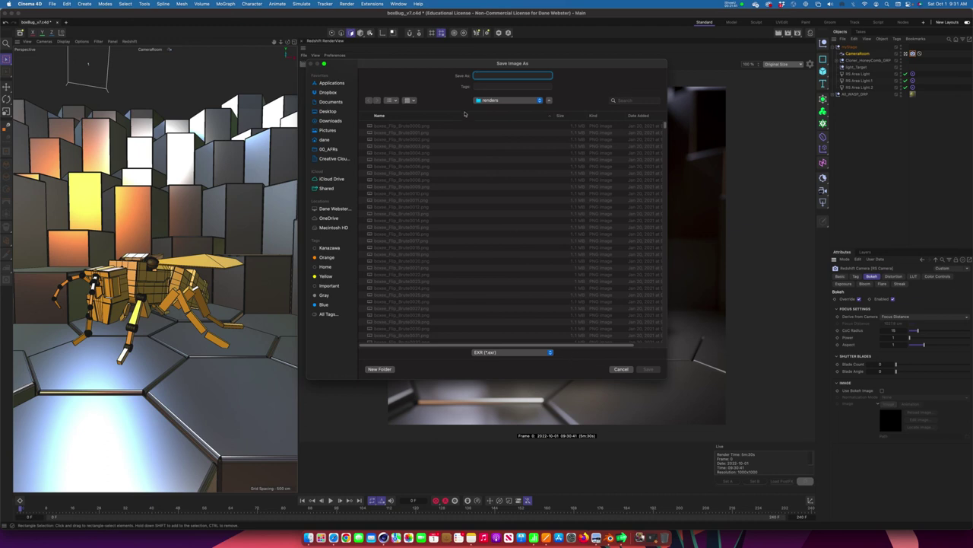
pyautogui.click(620, 369)
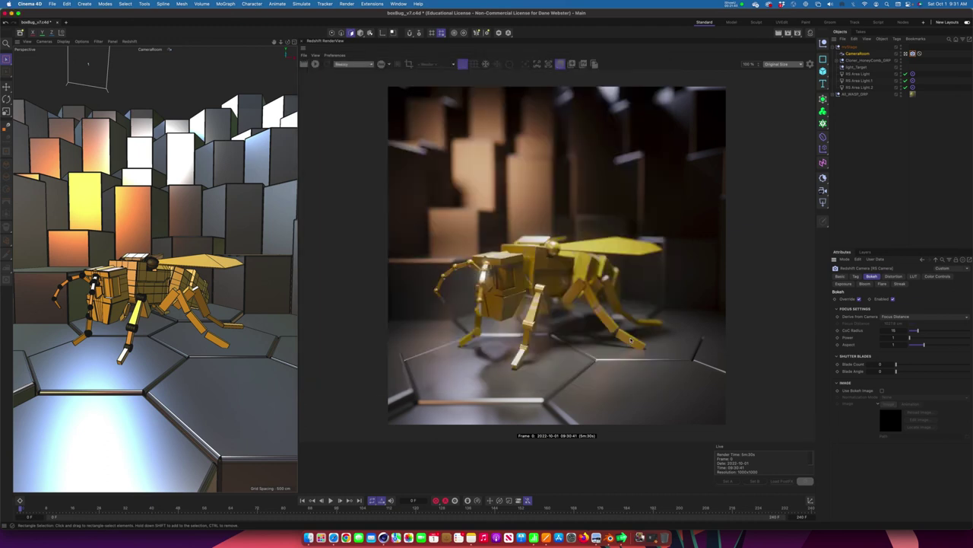